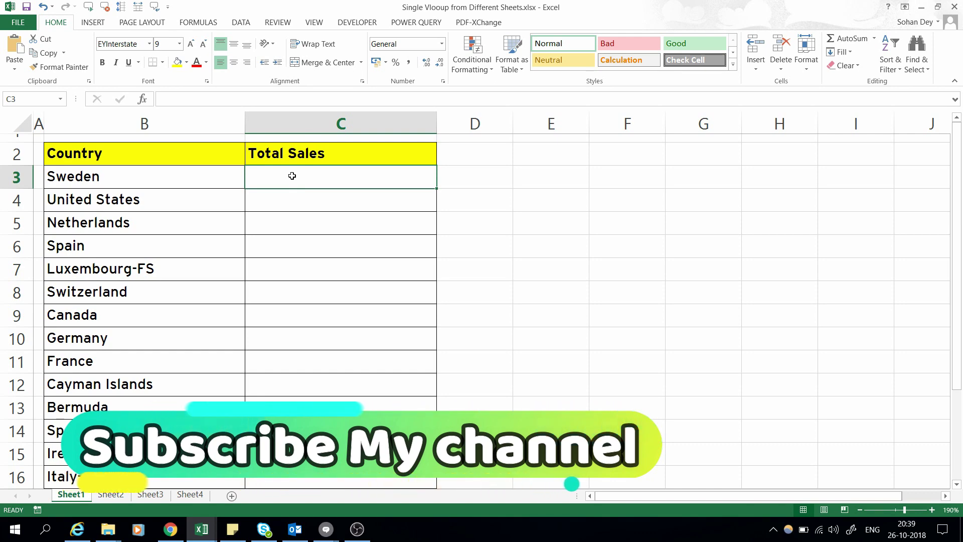
Move through the worksheets to Sheet2 and its five-country Total Sales table.
key("ctrl+Page_Down")
key("ctrl+Page_Down")
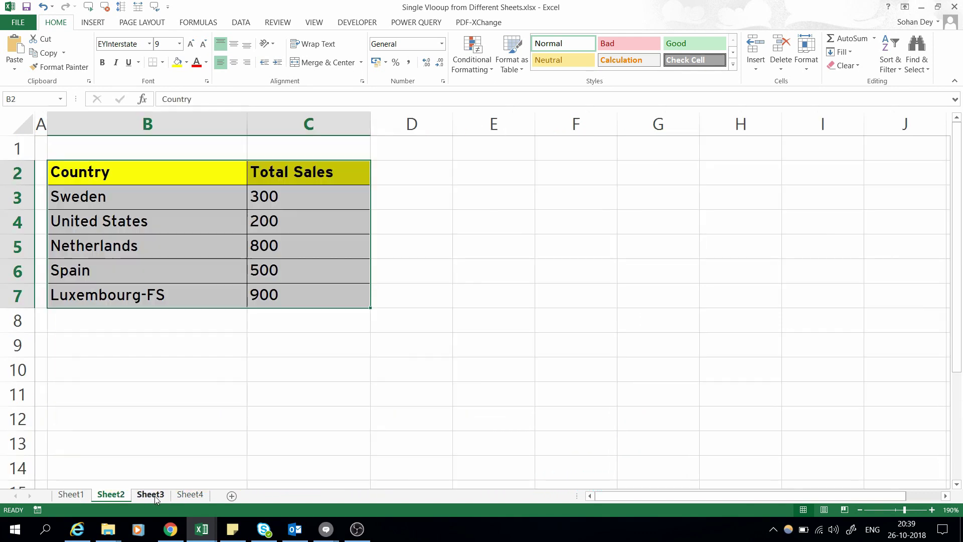
key("ctrl+Page_Down")
Go back to Sheet1, review its country list, and stop at Sweden's empty Total Sales cell.
left_click(75, 494)
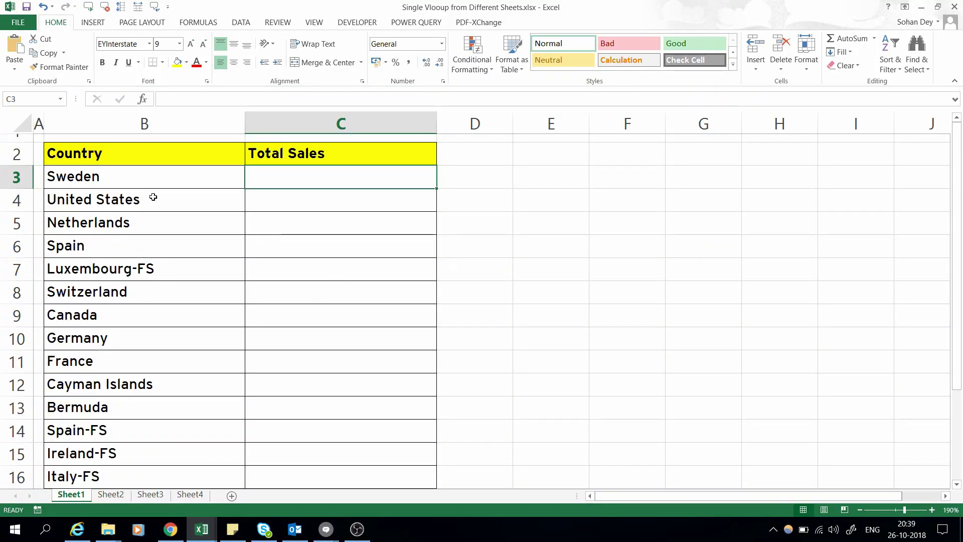
left_click(104, 156)
left_click(214, 182)
key("ctrl+shift+Down")
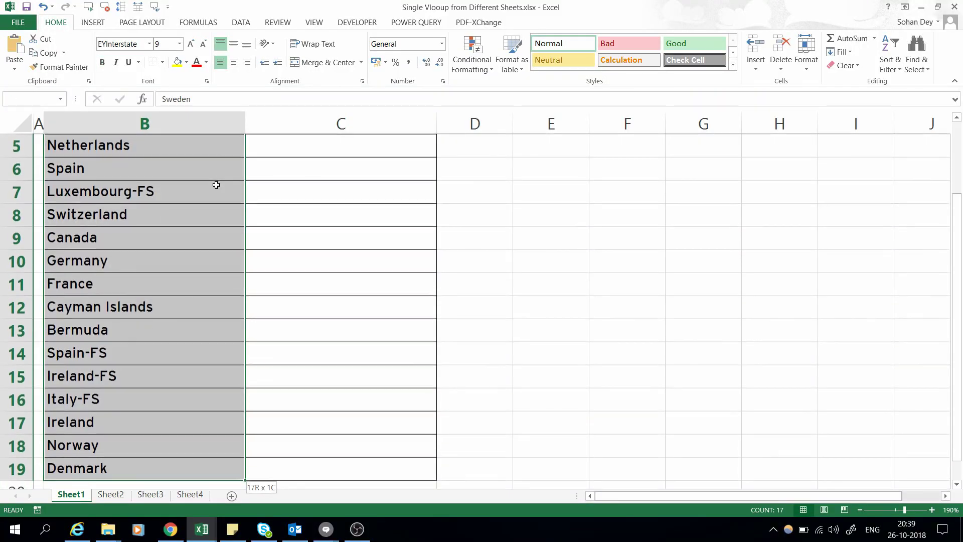
key("Up")
scroll(216, 185, "up", 1)
left_click(216, 185)
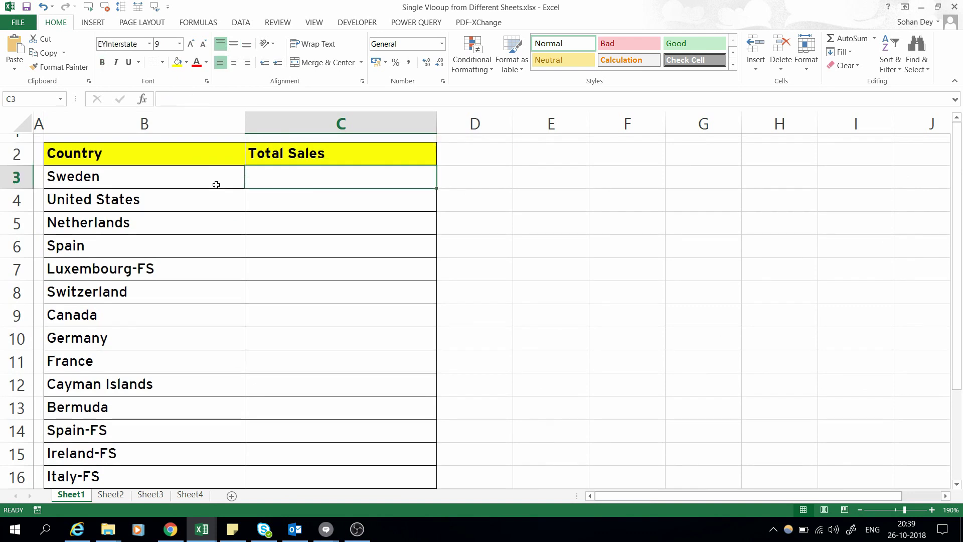
key("Right")
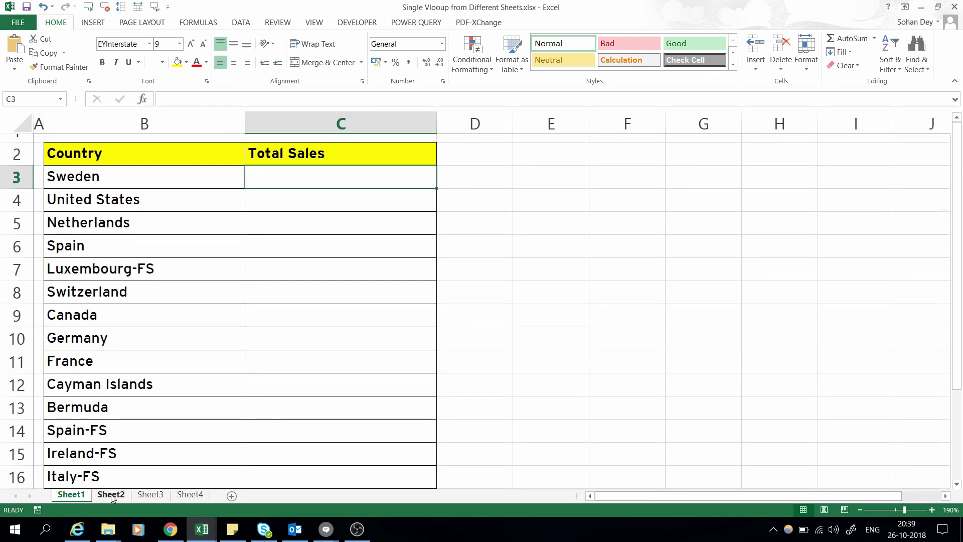
Select the sales tables on Sheet2, Sheet3 and Sheet4 in turn, then return to Sheet1.
left_click(111, 495)
mouse_move(117, 179)
left_mouse_down()
mouse_move(311, 172)
mouse_move(324, 286)
left_mouse_up()
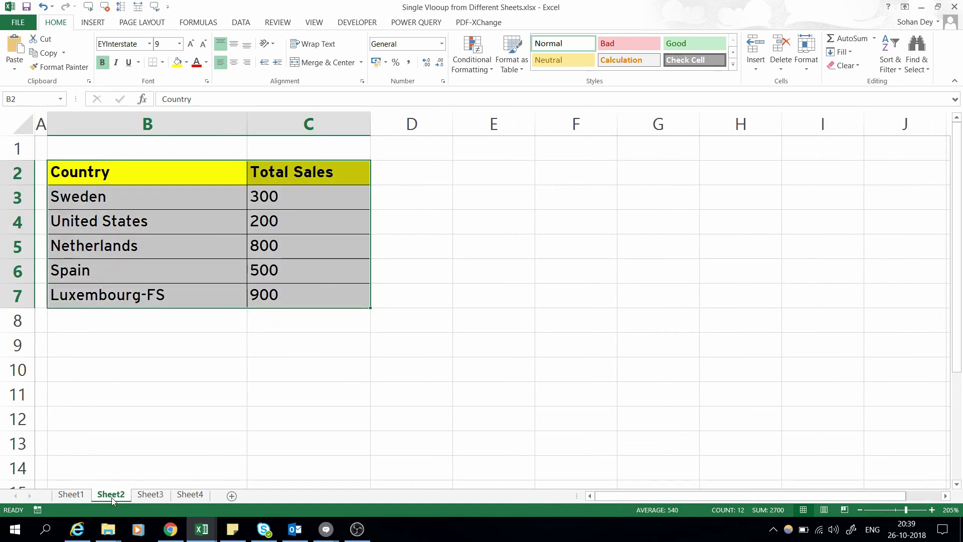
left_click(149, 495)
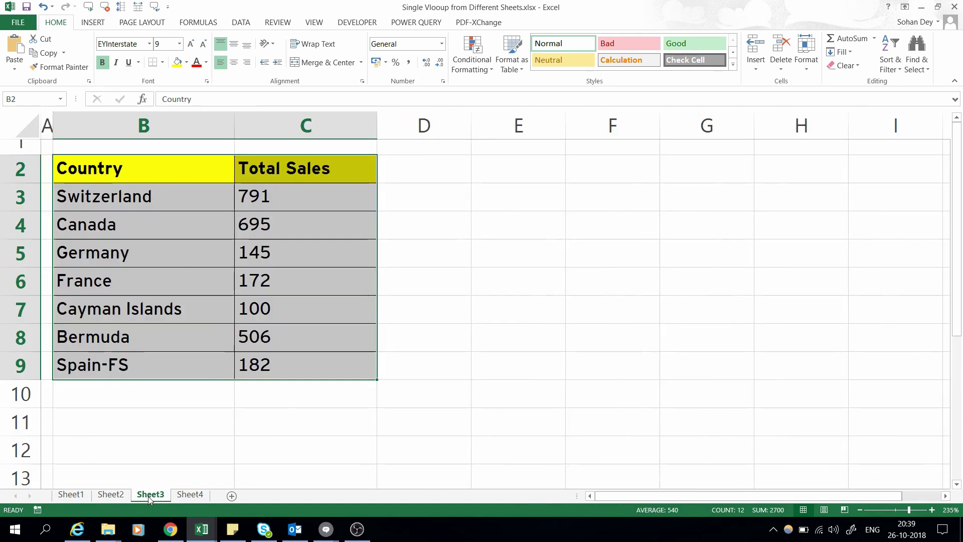
left_click(421, 221)
scroll(136, 181, "up", 2)
left_click(136, 180)
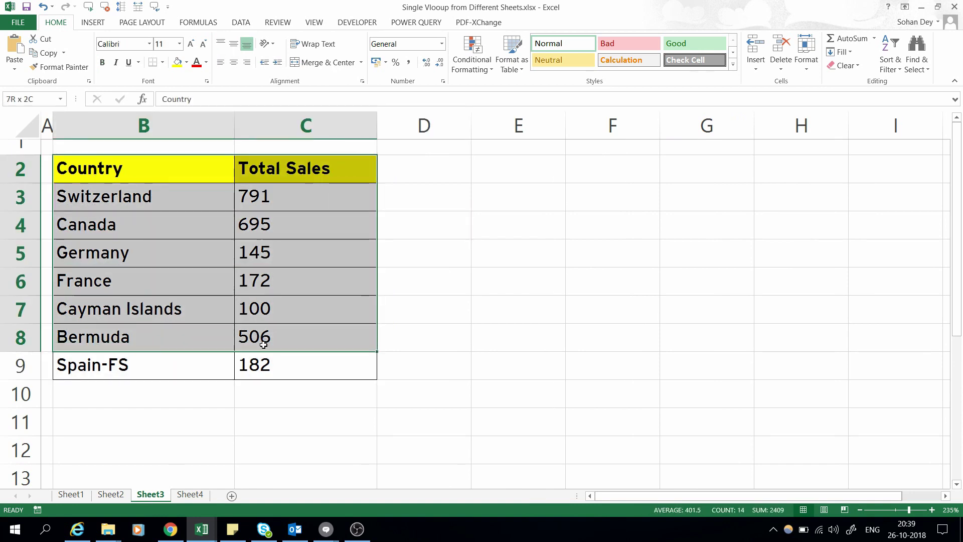
left_click_drag(136, 180, 284, 384)
left_click(195, 495)
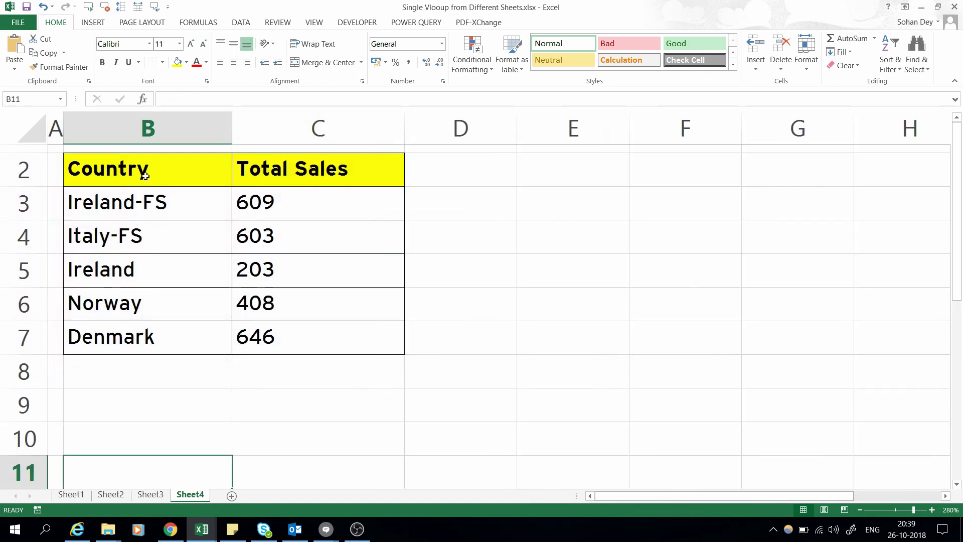
mouse_move(144, 172)
left_mouse_down()
mouse_move(276, 318)
mouse_move(278, 339)
left_mouse_up()
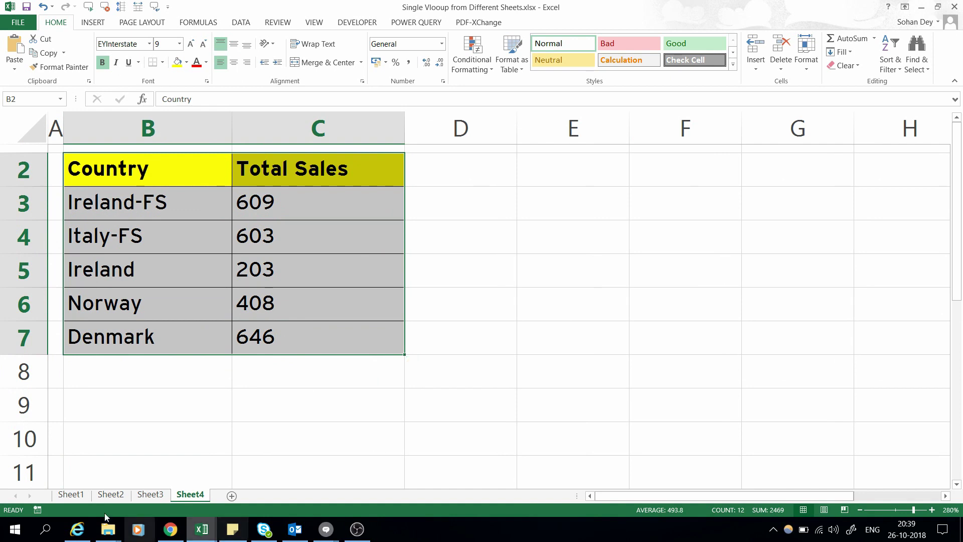
left_click(71, 495)
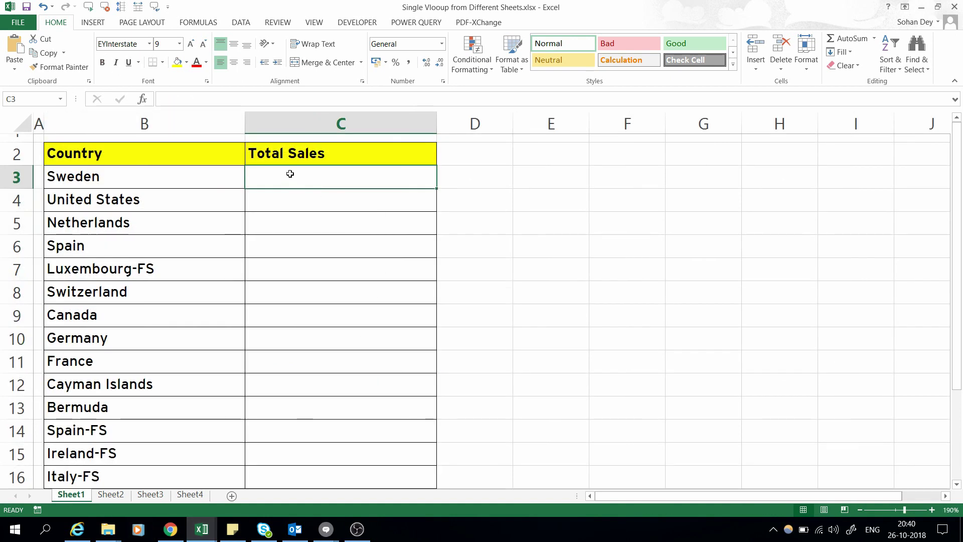
Name Sheet2's Country and Total Sales range Table1, then select Sheet3's table B2:C9.
left_click_drag(311, 176, 328, 463)
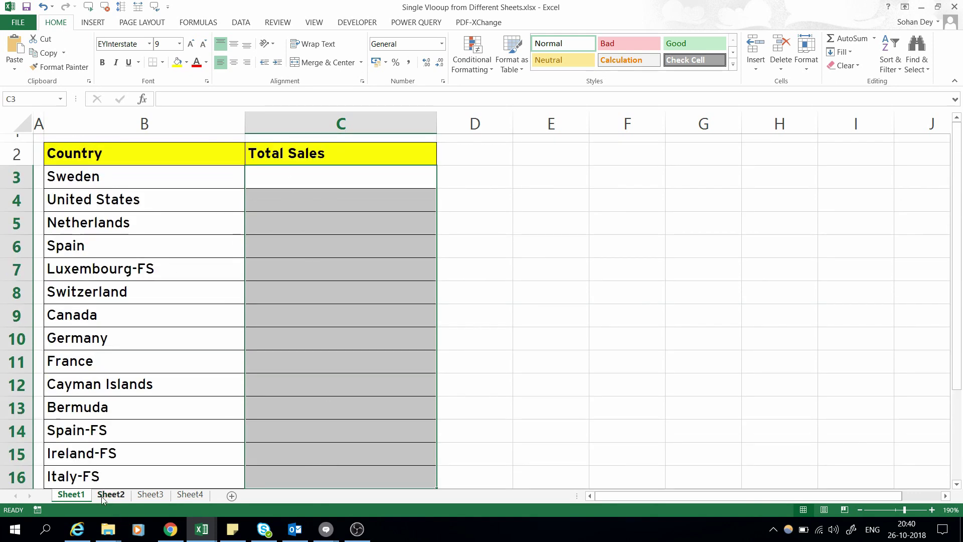
left_click(111, 495)
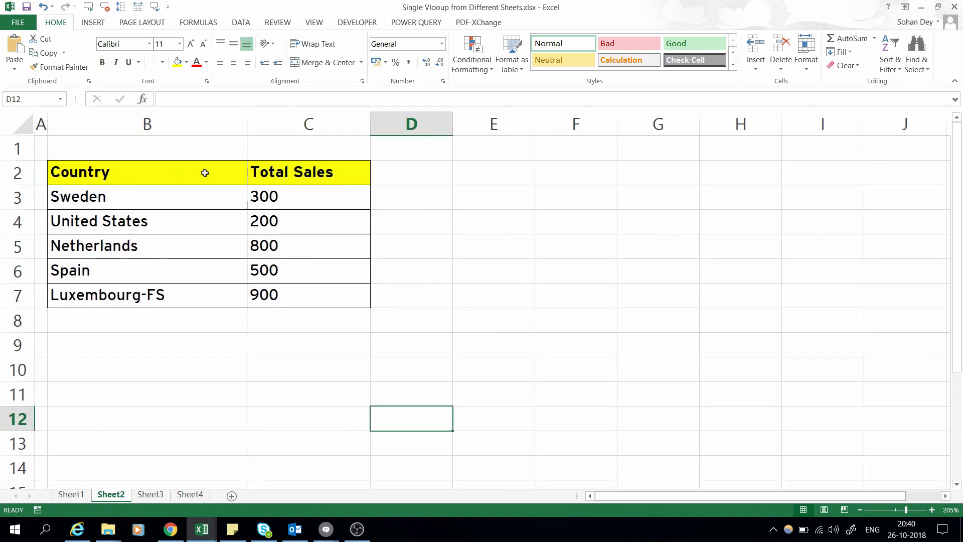
left_click_drag(87, 175, 295, 295)
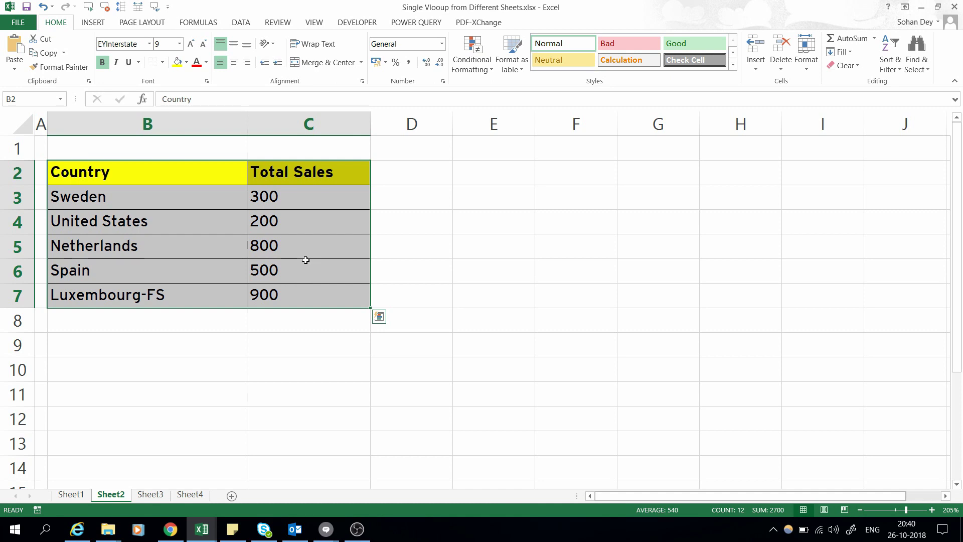
left_click(31, 101)
left_click(151, 495)
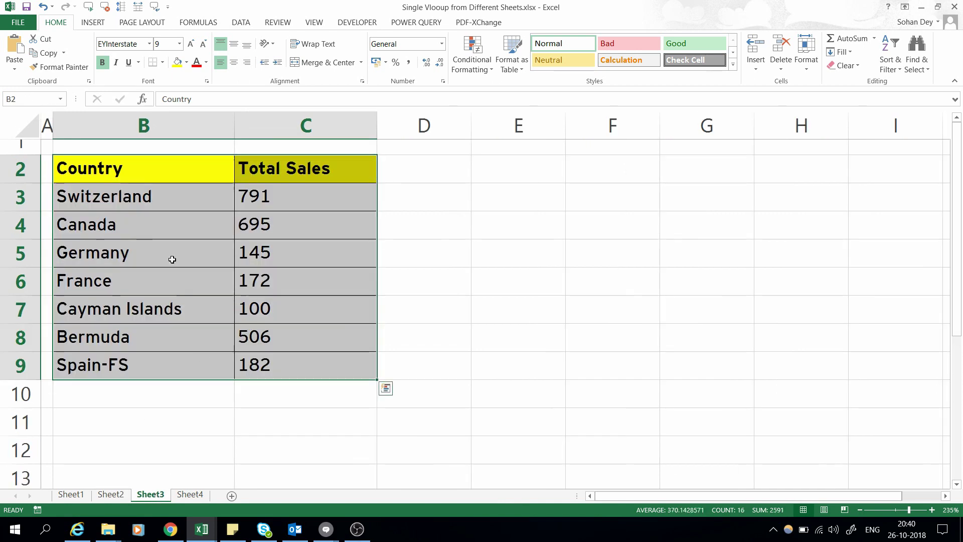
left_click_drag(129, 168, 321, 367)
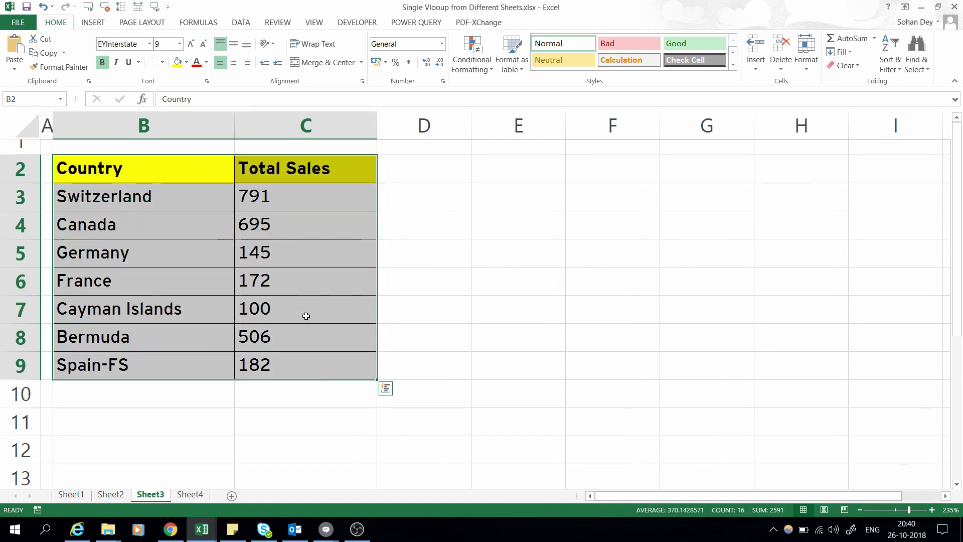
Name Sheet3's range Table2 and Sheet4's B2:C7 range table3.
left_click(39, 99)
type("T")
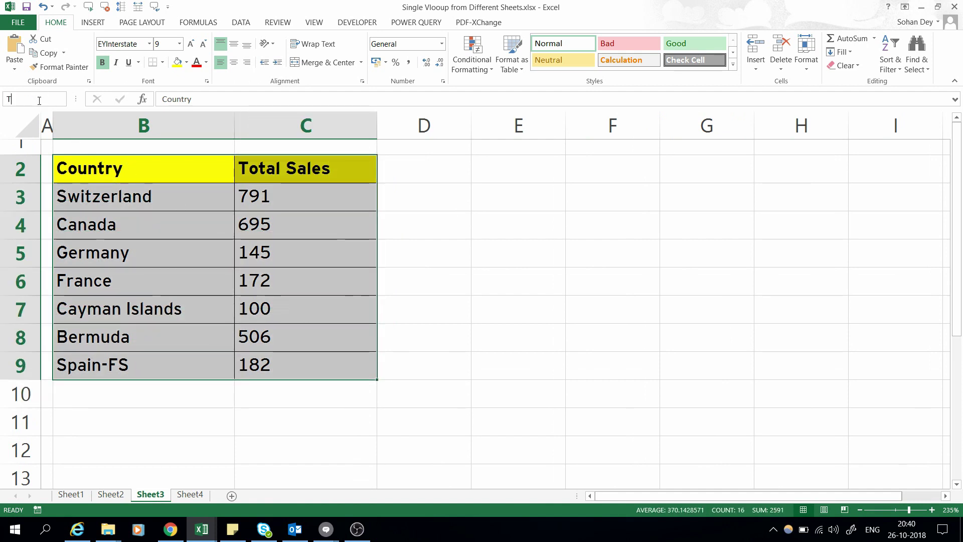
type("able2")
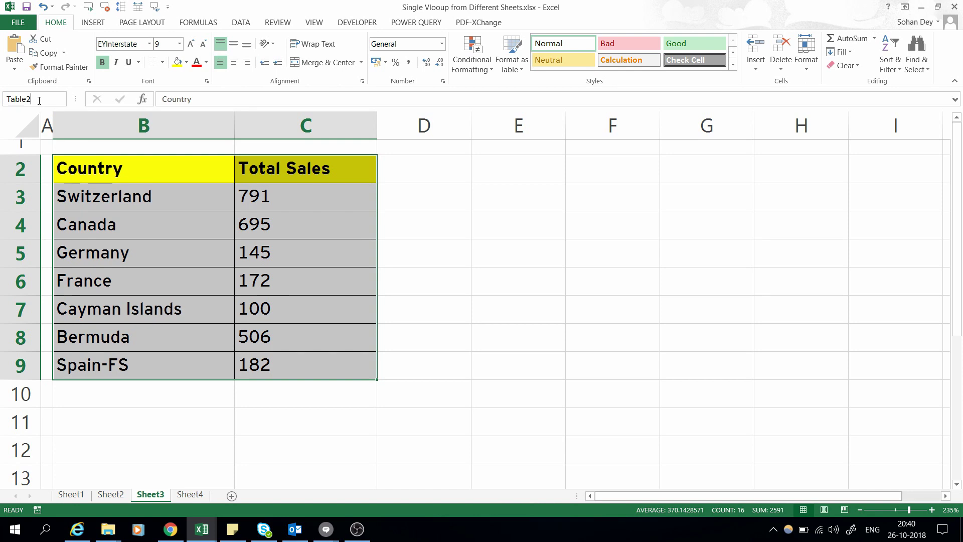
left_click(191, 495)
left_click_drag(132, 168, 316, 337)
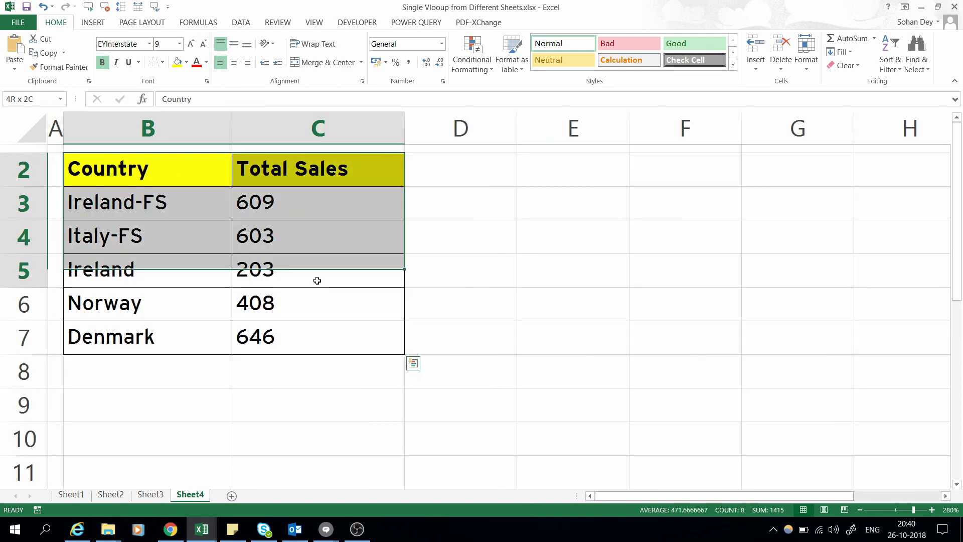
left_click(32, 100)
type("table3")
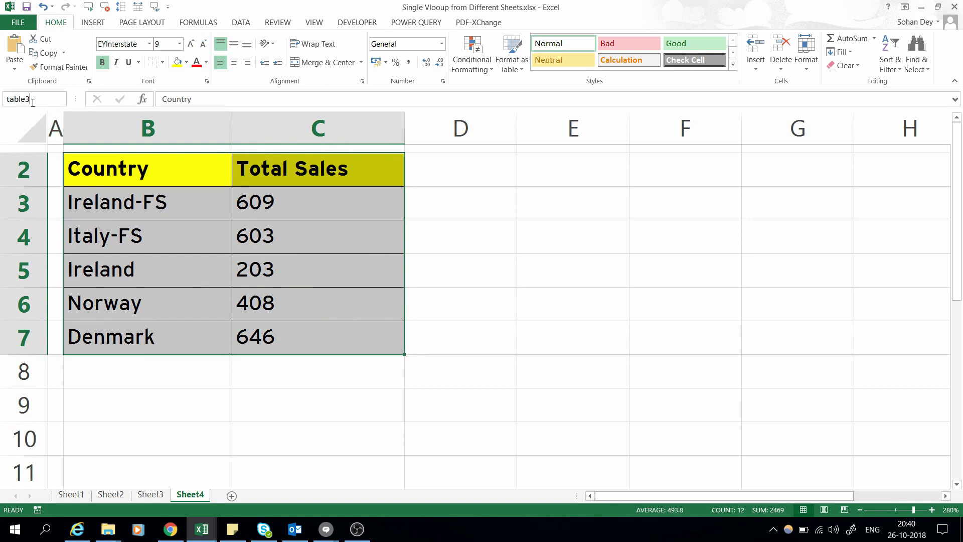
key("Return")
Recheck Sheet4's table3 range and its Total Sales figures, then return to Sheet1.
left_click(522, 233)
left_click_drag(161, 166, 297, 334)
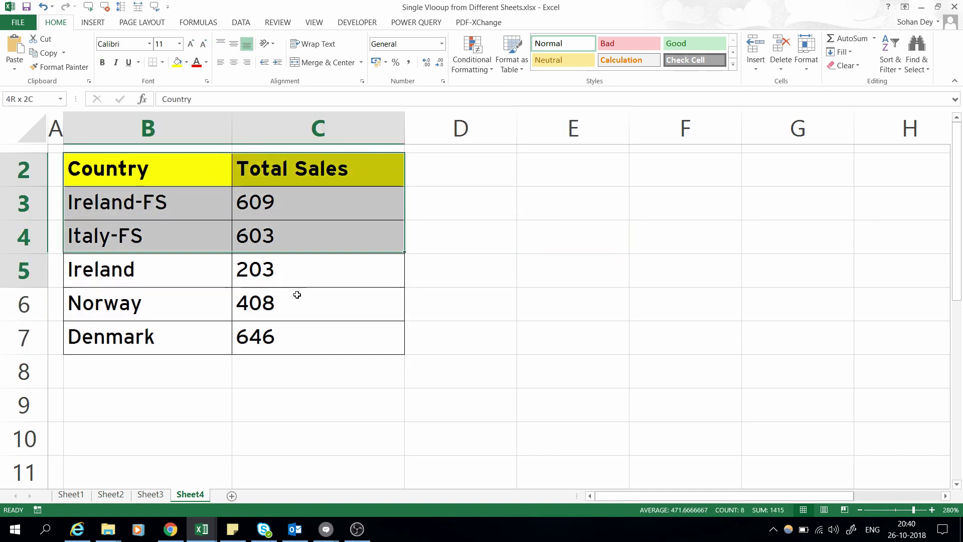
left_click_drag(132, 186, 311, 336)
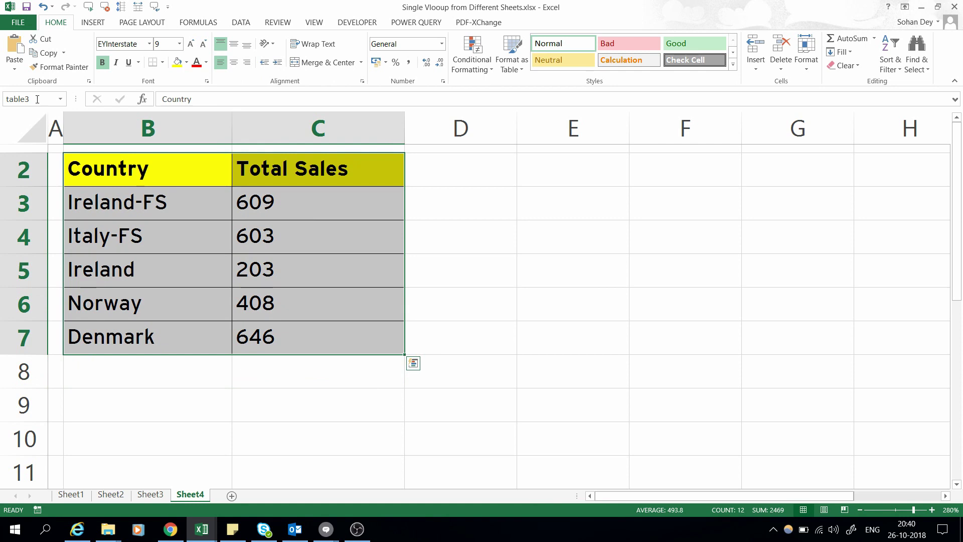
left_click(2, 97)
type("e3")
key("Return")
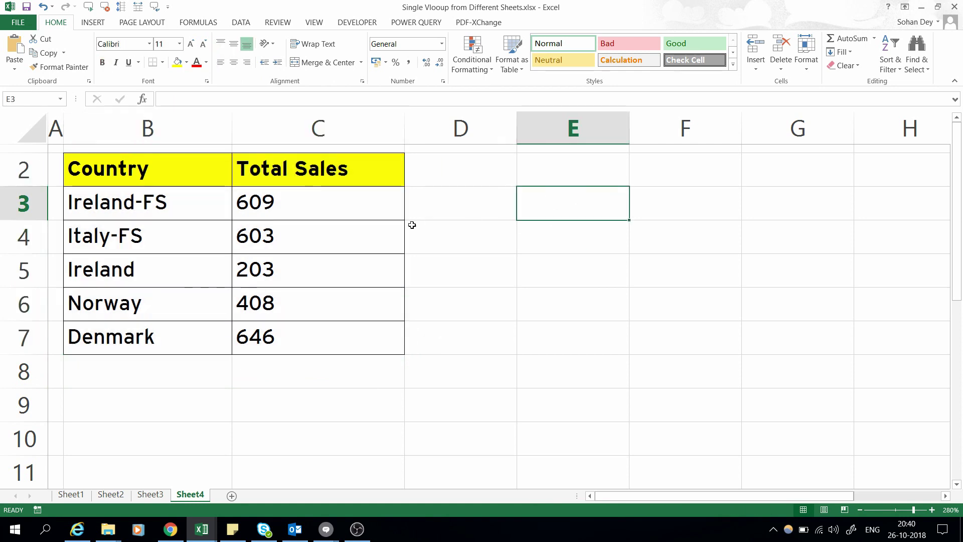
left_click_drag(297, 201, 294, 331)
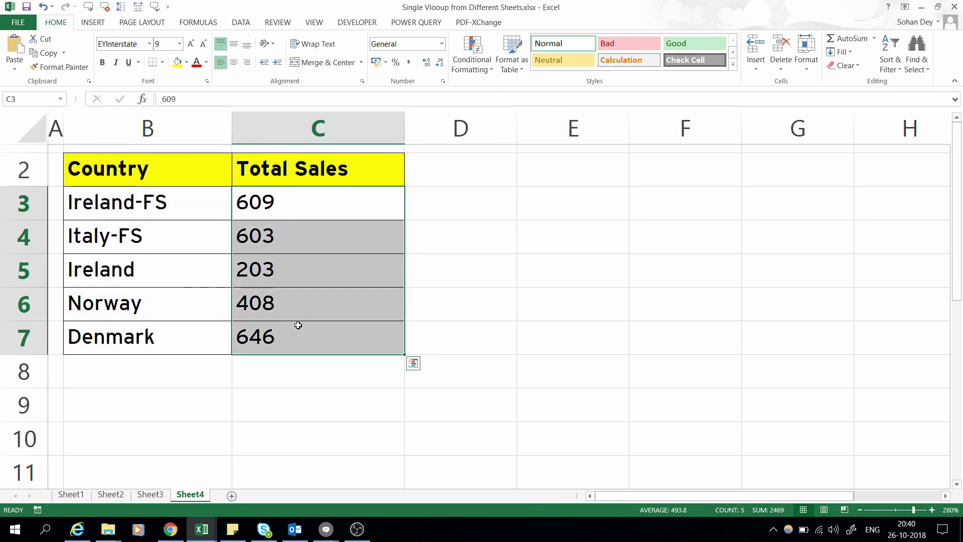
left_click(151, 495)
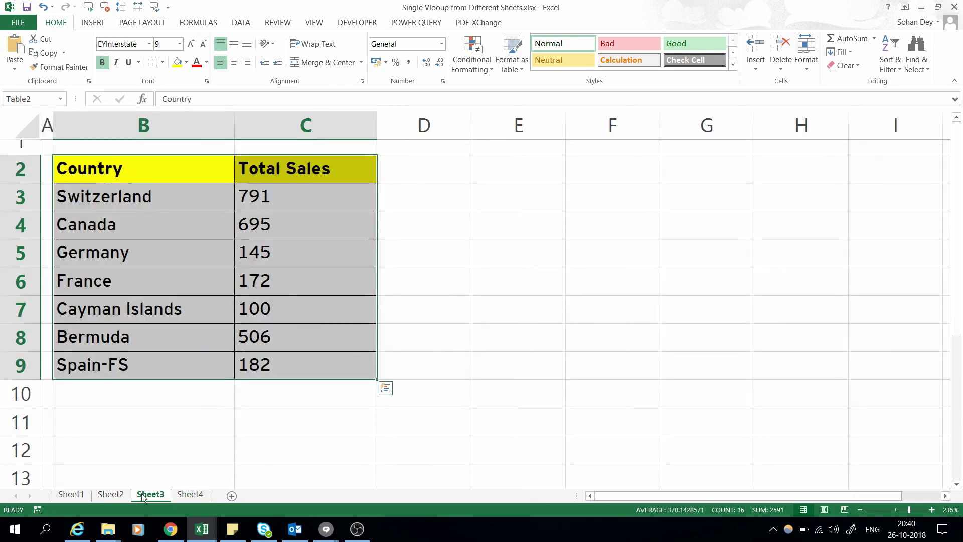
left_click(110, 495)
left_click(70, 495)
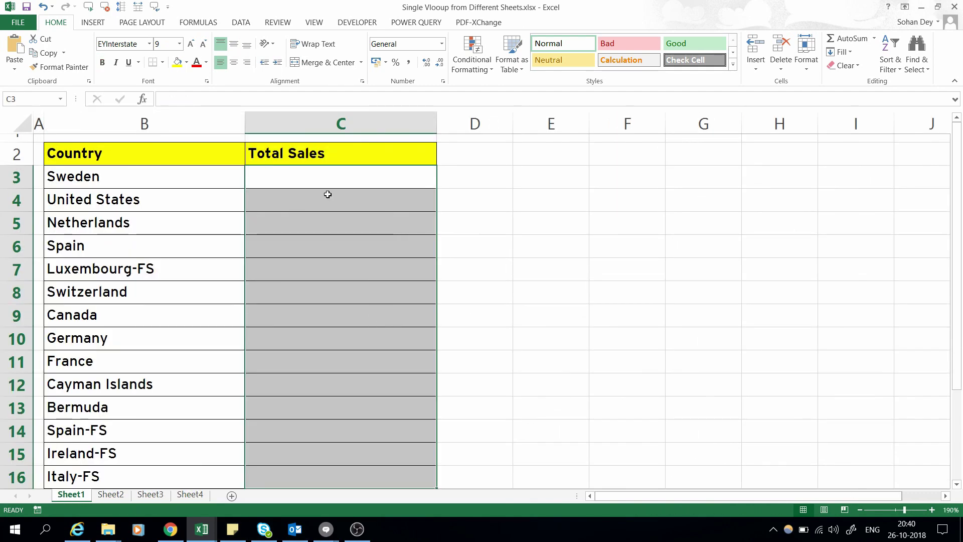
In Sweden's cell C3, type the lookup =VLOOKUP(B3,table1,2,0).
left_click(306, 181)
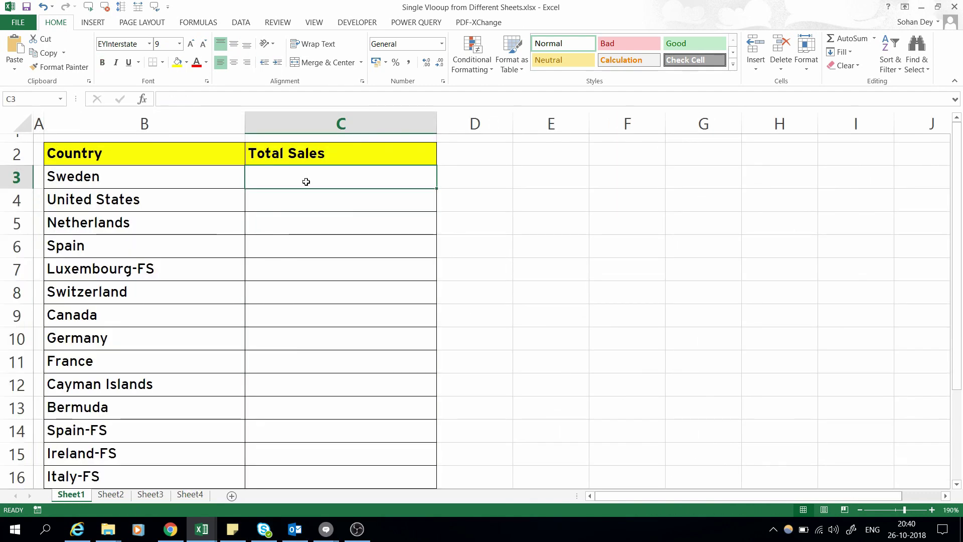
type("=")
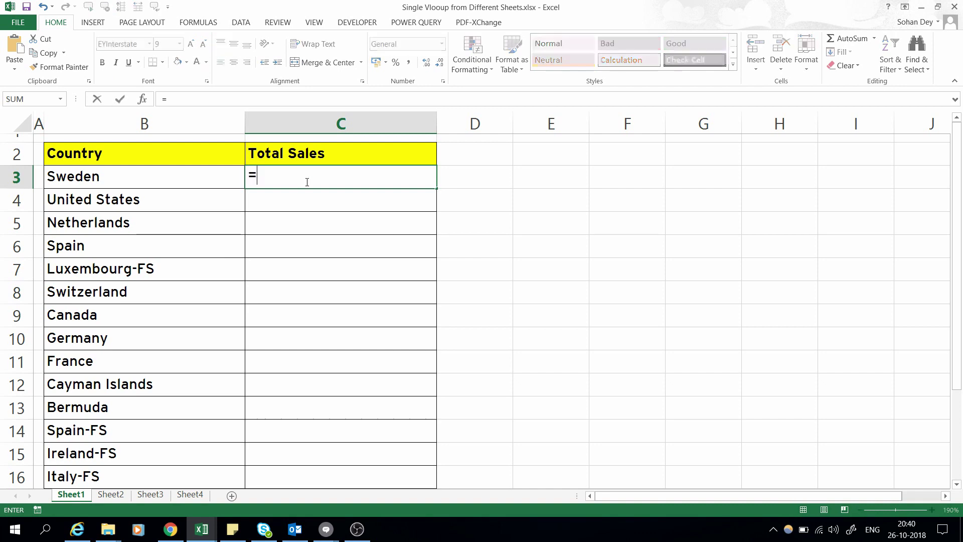
type("vl")
key("Tab")
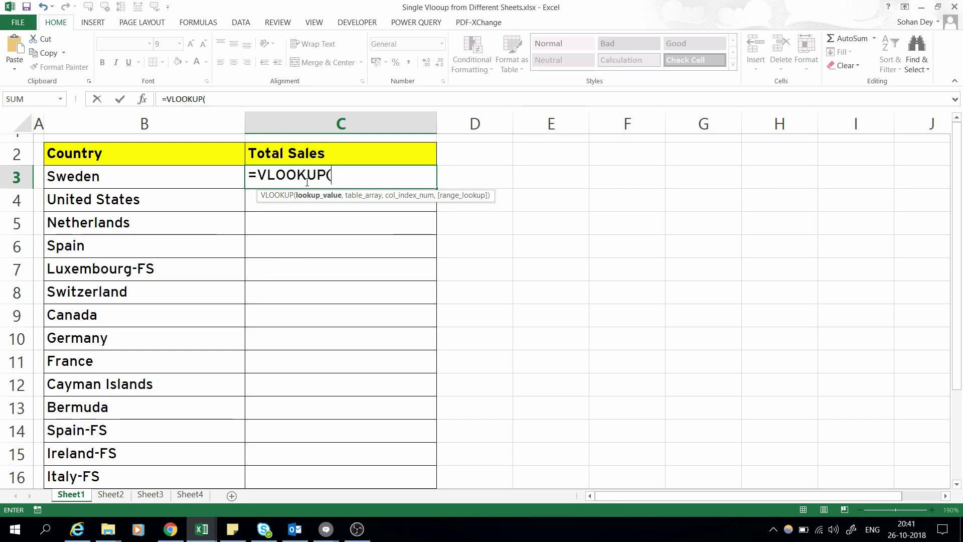
key("Left")
type(",")
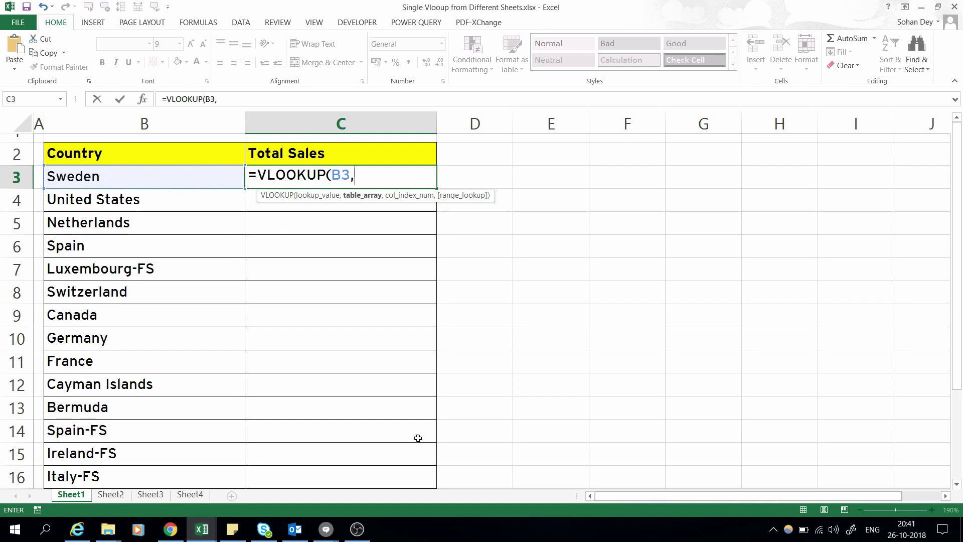
type("ta")
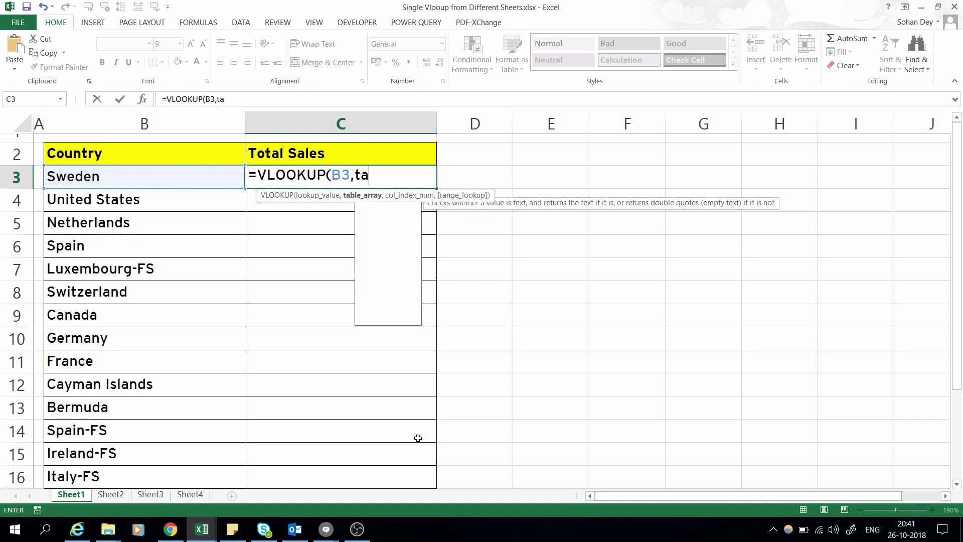
type("ble1")
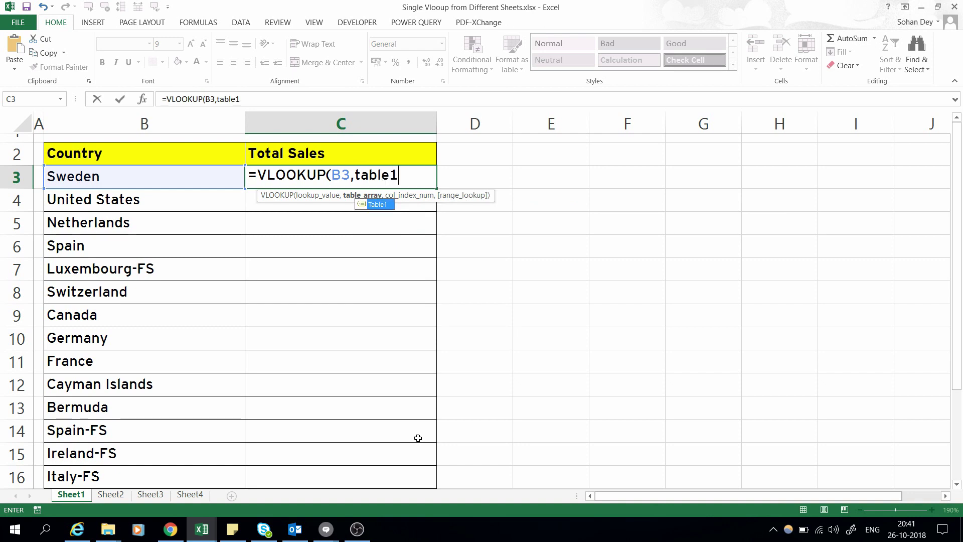
type(",")
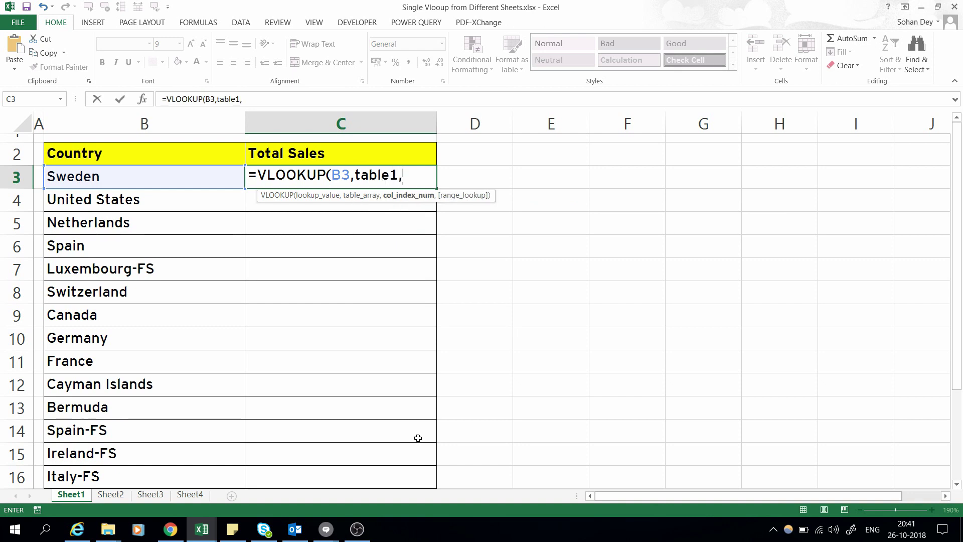
type("2,0")
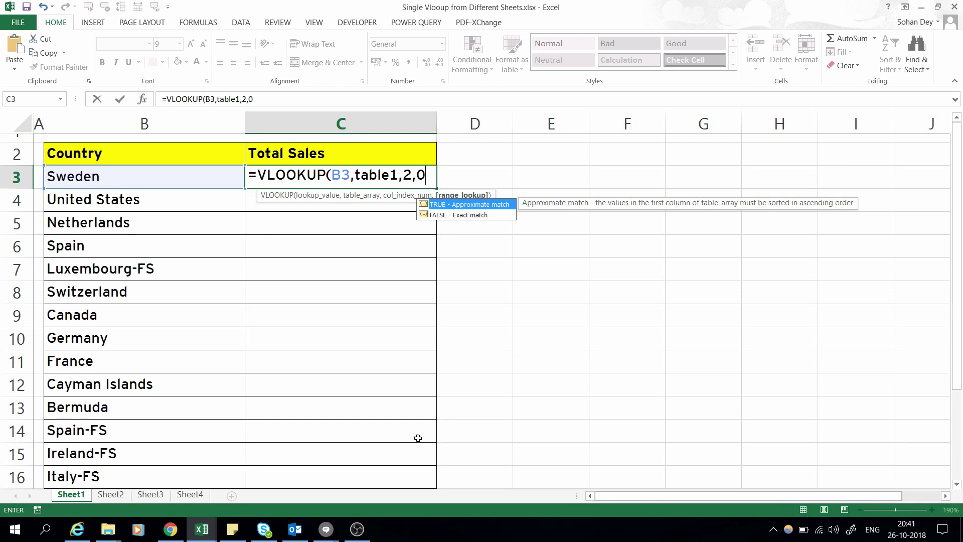
type(")")
Enter the C3 lookup formula and select the Total Sales cells from Denmark up to C3.
key("Return")
key("Up")
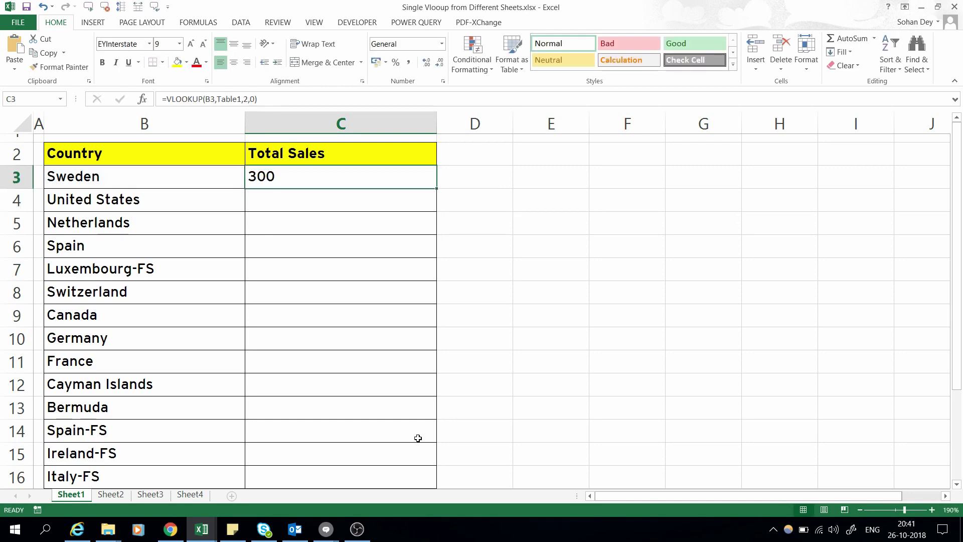
key("Left")
key("ctrl+Down")
key("Right")
key("ctrl+shift+Up")
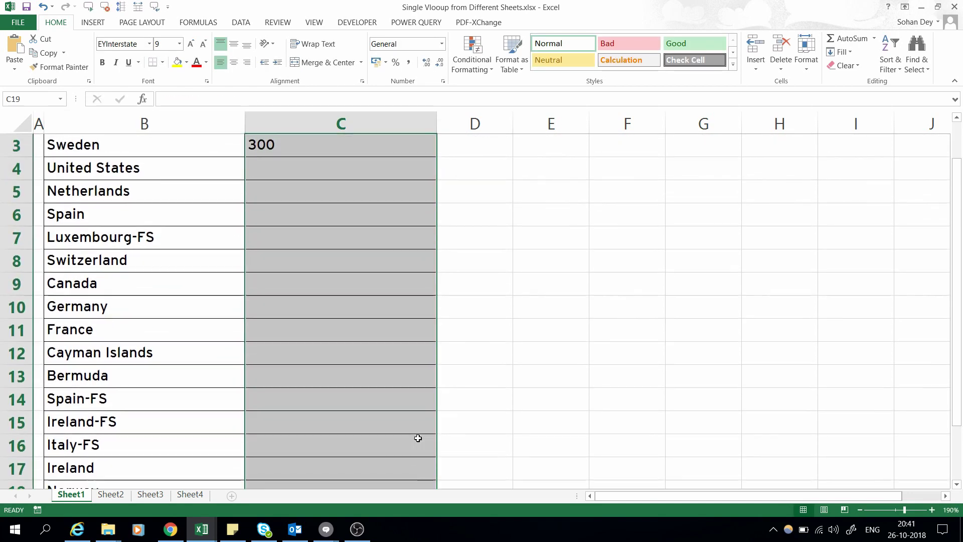
key("Down")
key("Up")
Fill the lookup down C3:C19, giving 300, 200, 800, 500, 900, then #N/A.
key("ctrl+Up")
key("Left")
key("ctrl+Down")
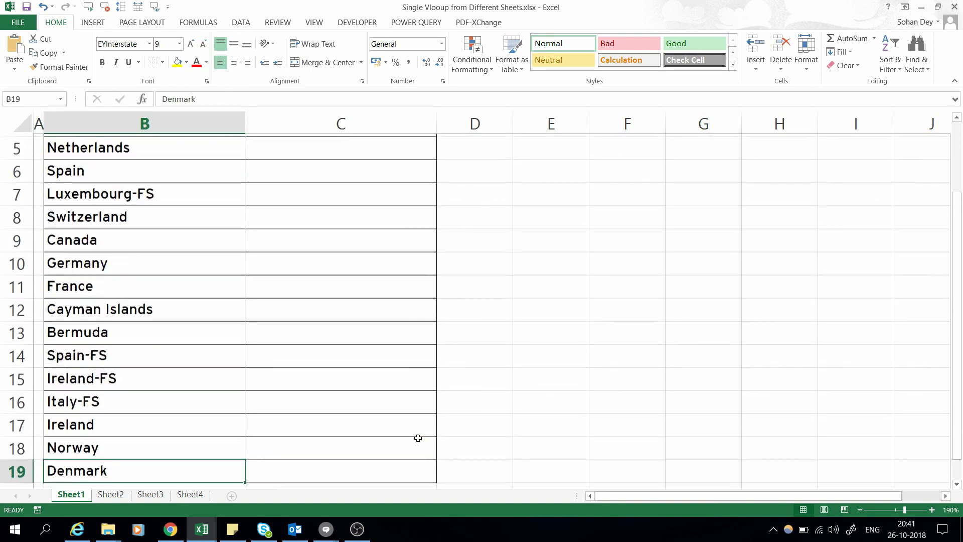
key("Right")
key("ctrl+shift+Up")
key("ctrl+d")
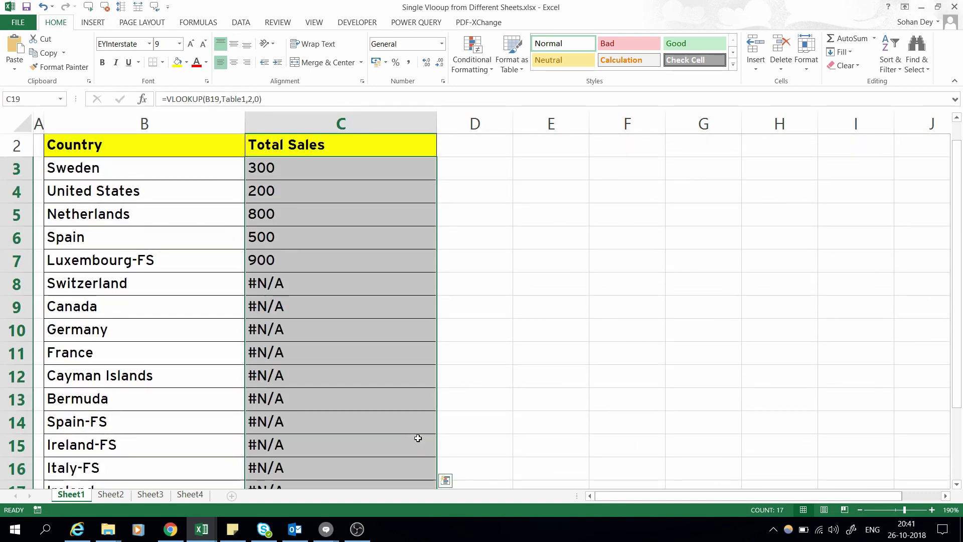
key("ctrl+Down")
key("Down")
key("Up")
key("Up")
key("Up")
key("Up")
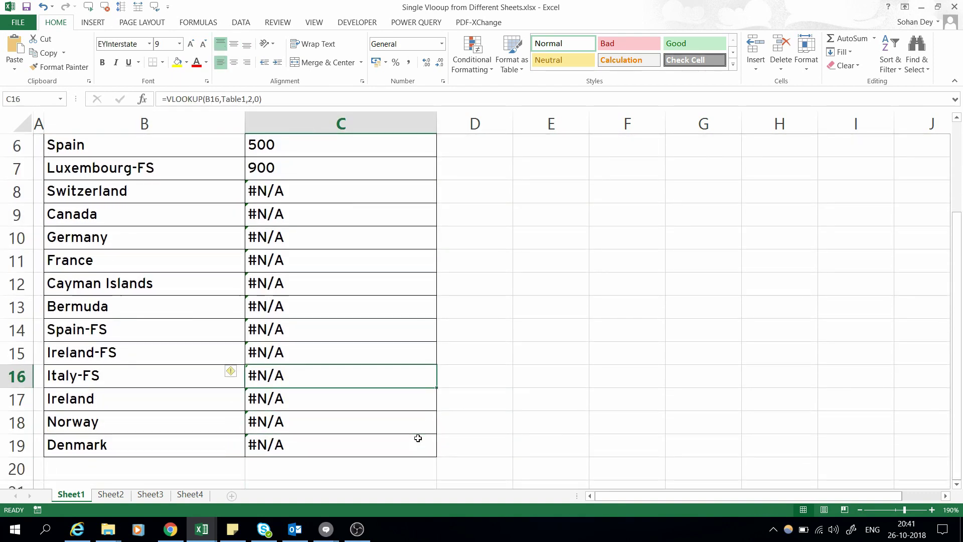
key("Up")
key("Up")
key("Up")
key("Up")
key("Up")
key("Up")
key("Down")
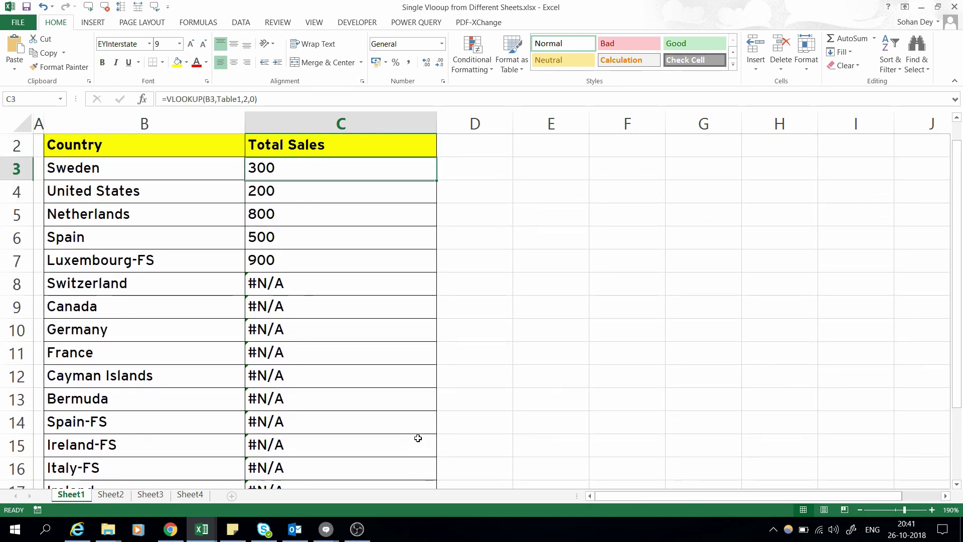
left_click(168, 99)
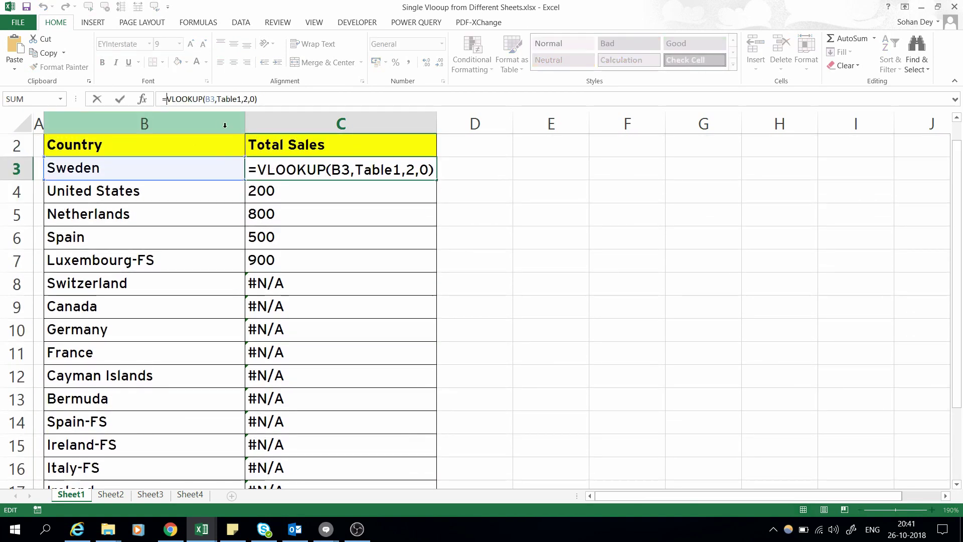
type("ife")
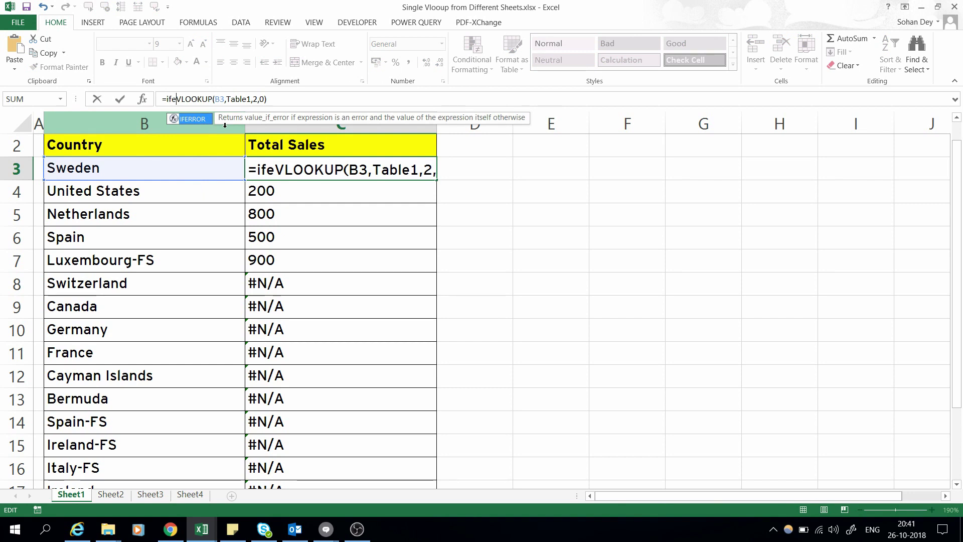
key("Tab")
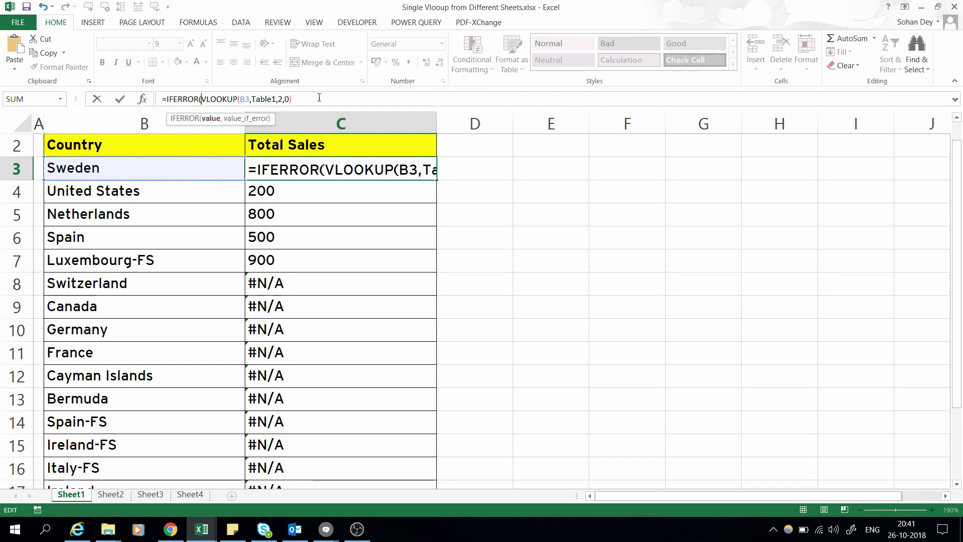
left_click_drag(297, 99, 167, 98)
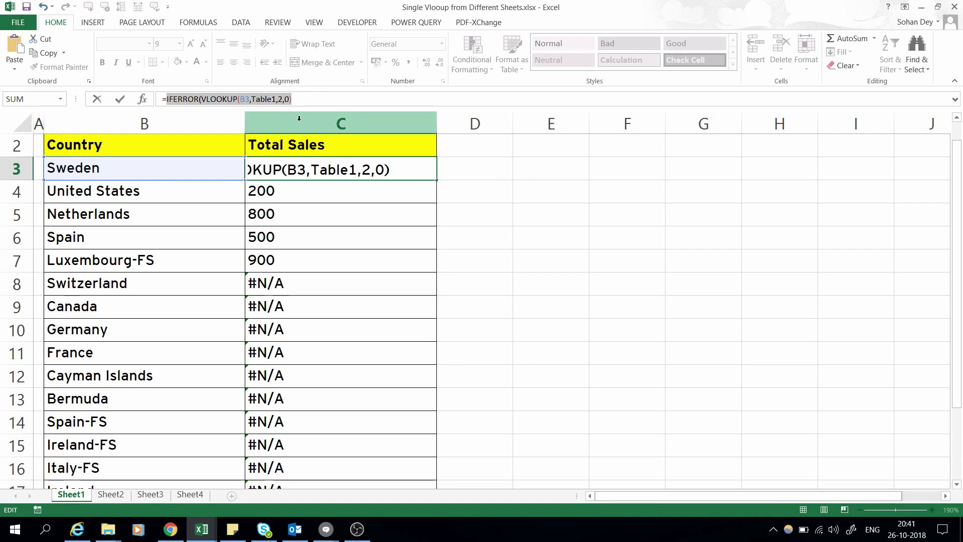
left_click(315, 99)
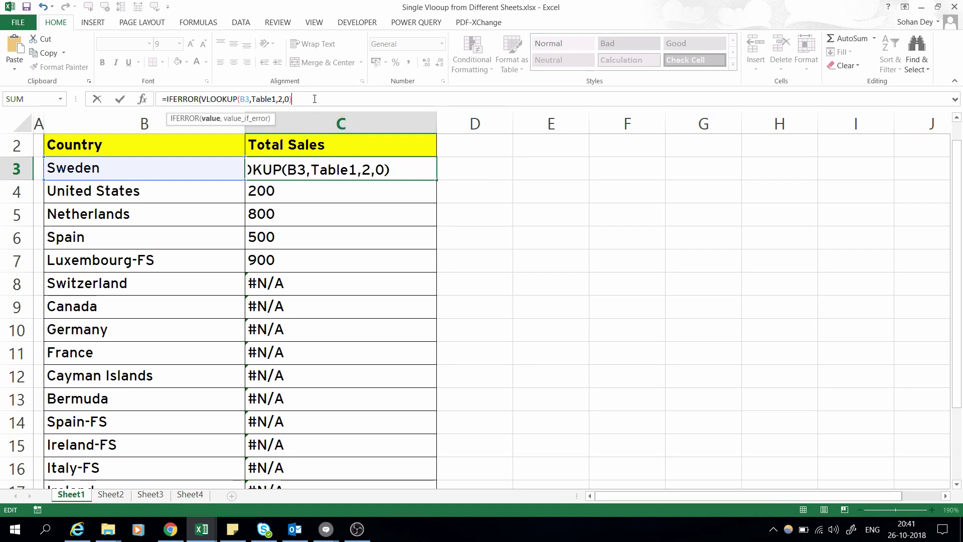
key("Escape")
double_click(399, 167)
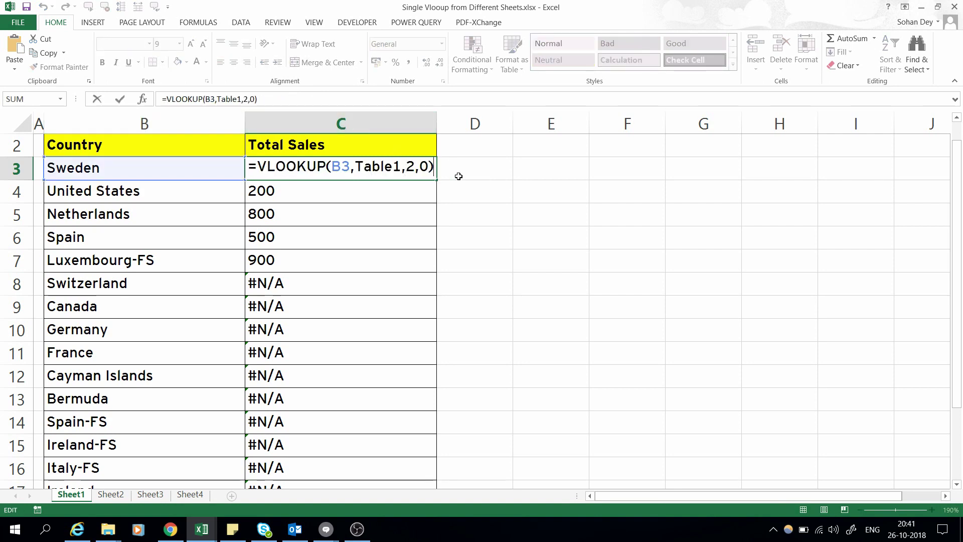
type(",")
key("Escape")
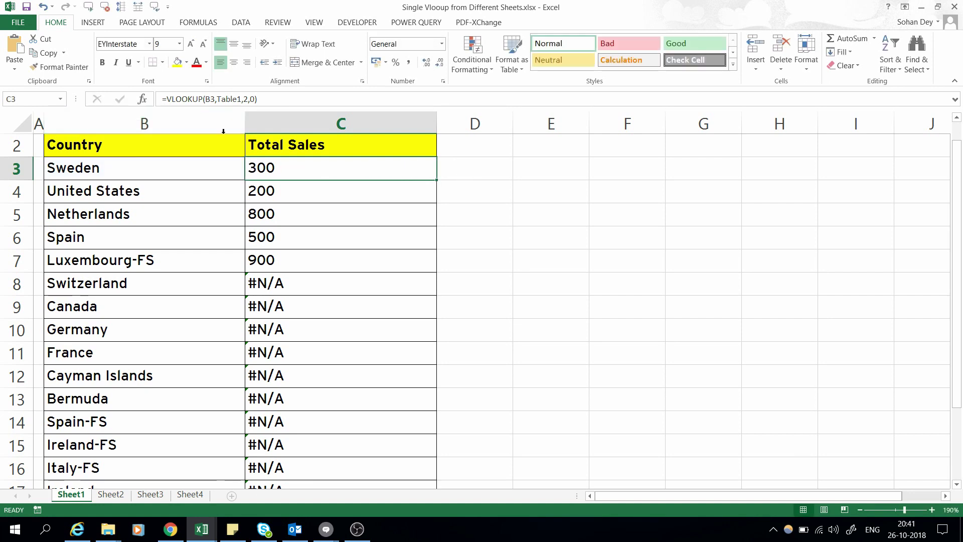
key("F2")
left_click(168, 99)
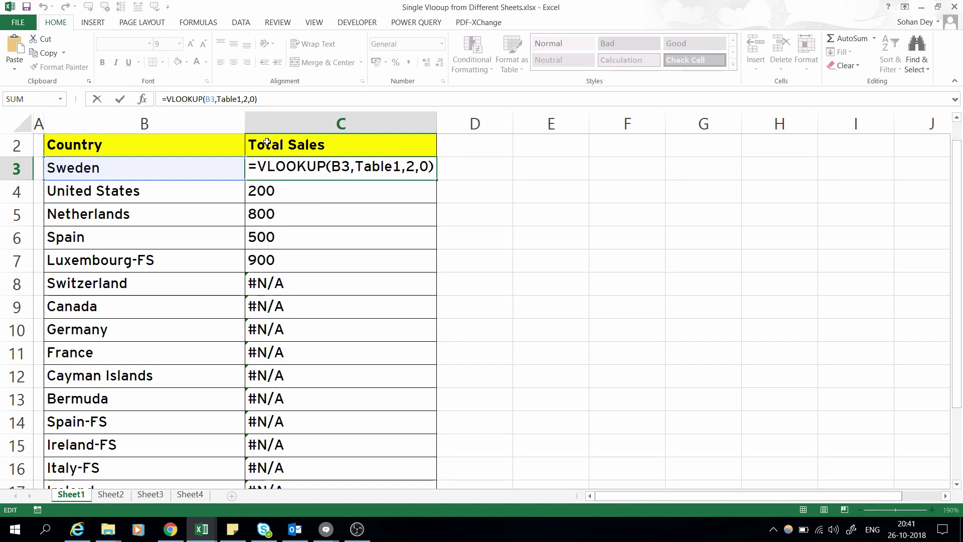
Wrap C3's lookup in IFERROR and paste IFERROR(VLOOKUP(B3,Table1,2,0) twice more as fallbacks.
type("ife")
key("Tab")
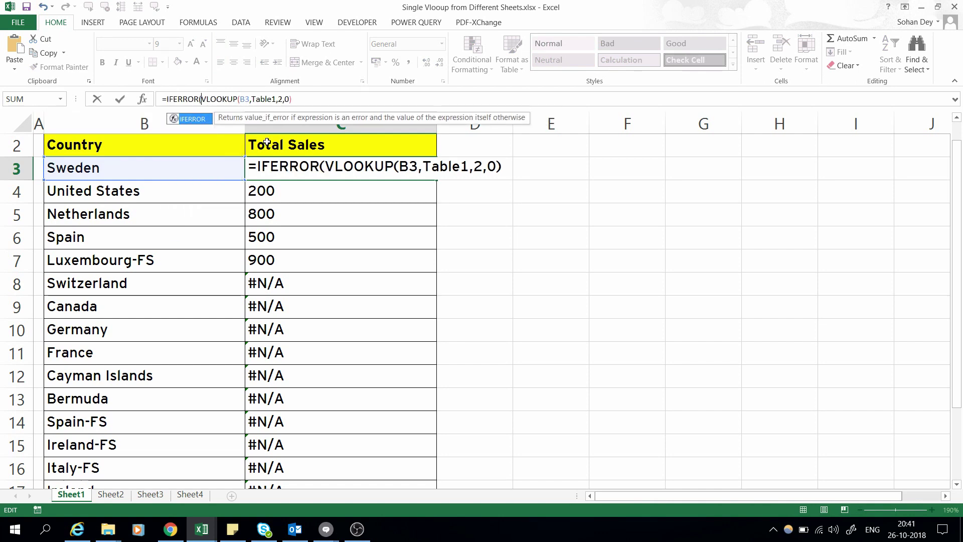
left_click_drag(504, 166, 257, 165)
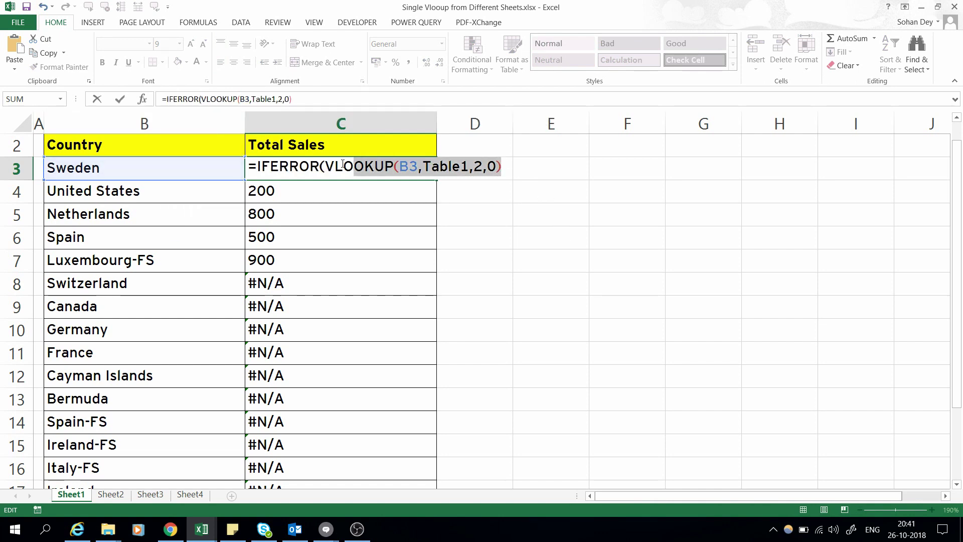
left_click(507, 169)
type(",")
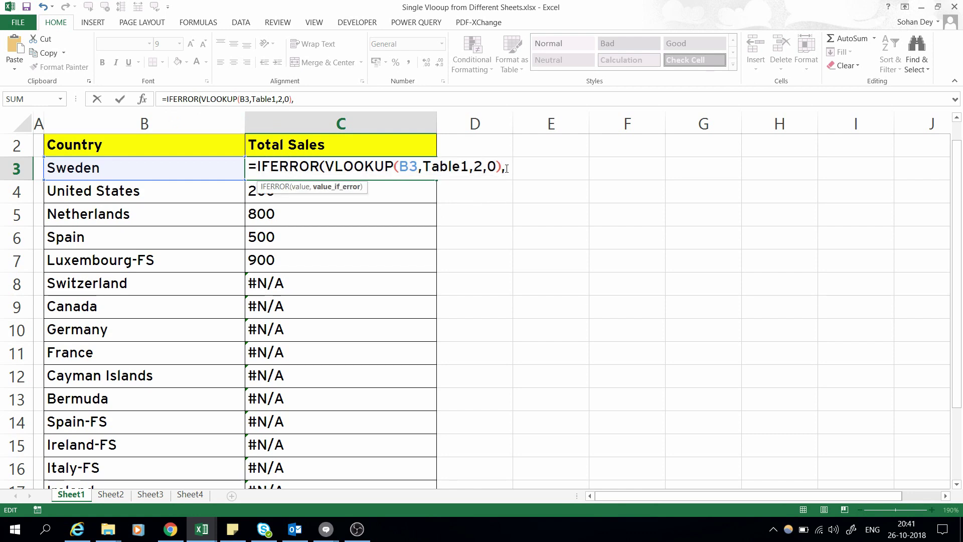
type("IFERROR(VLOOKUP(B3,Table1,2,0)")
type(",")
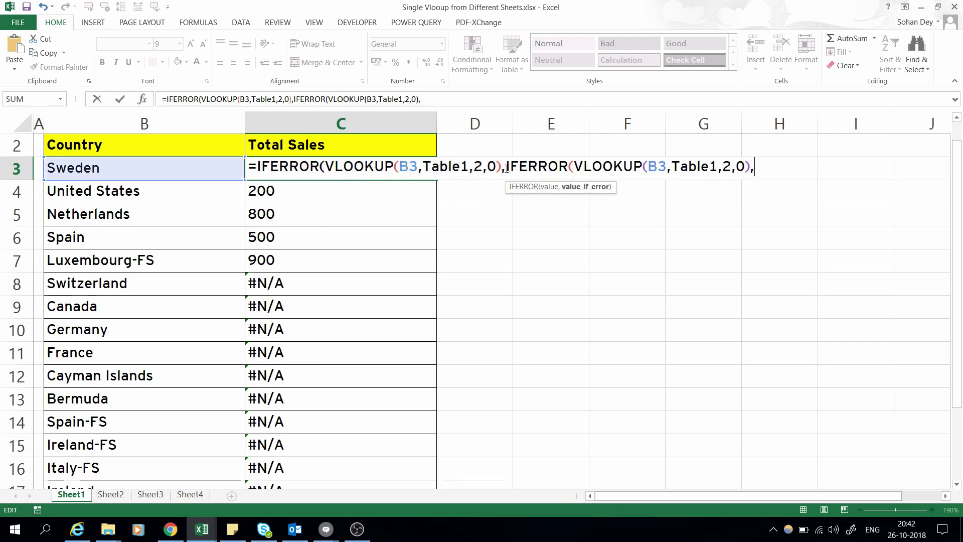
type("IFERROR(VLOOKUP(B3,Table1,2,0)")
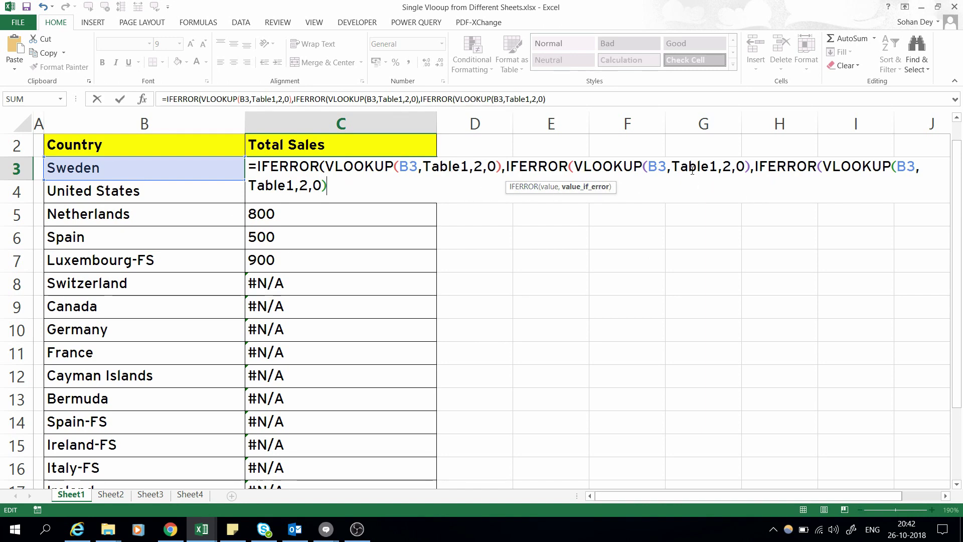
Point the second and third lookups at Table2 and Table3.
left_click(718, 166)
type("2")
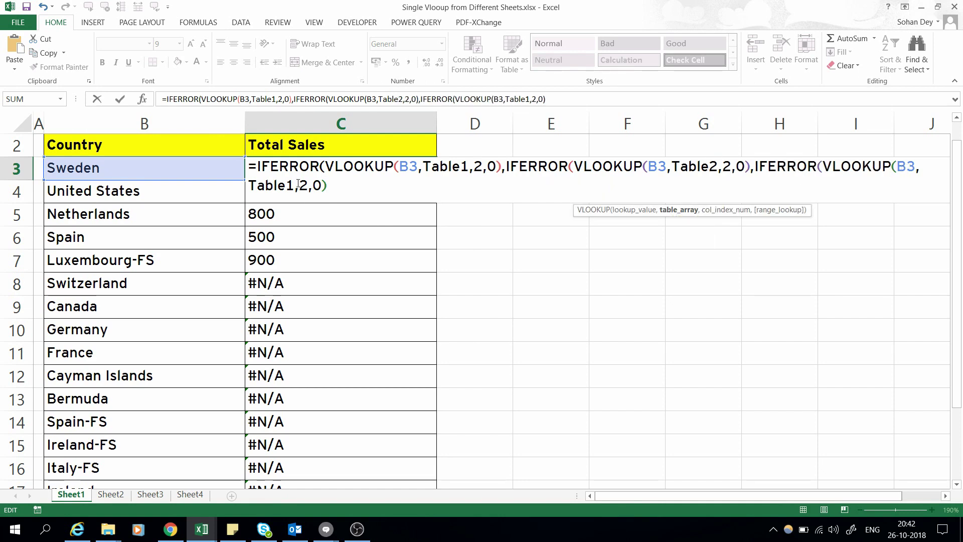
key("Right")
key("Right")
key("Right")
key("BackSpace")
type("3")
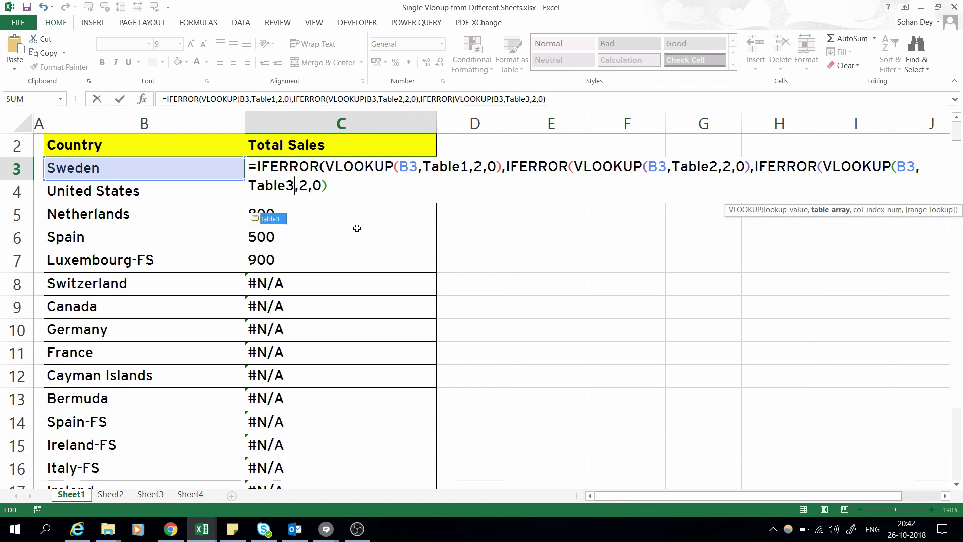
Delete the extra third IFERROR, add two closing parentheses and enter the formula.
double_click(264, 166)
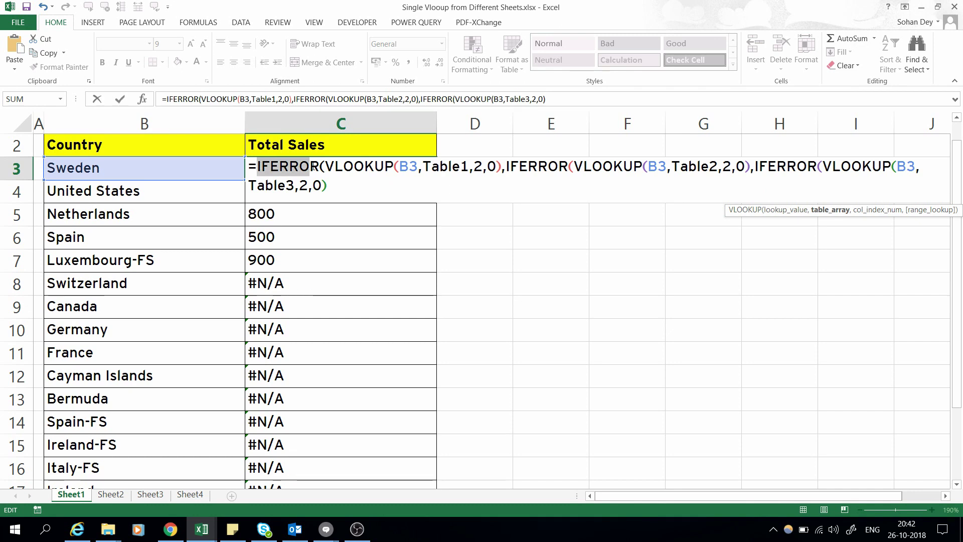
left_click_drag(502, 167, 561, 166)
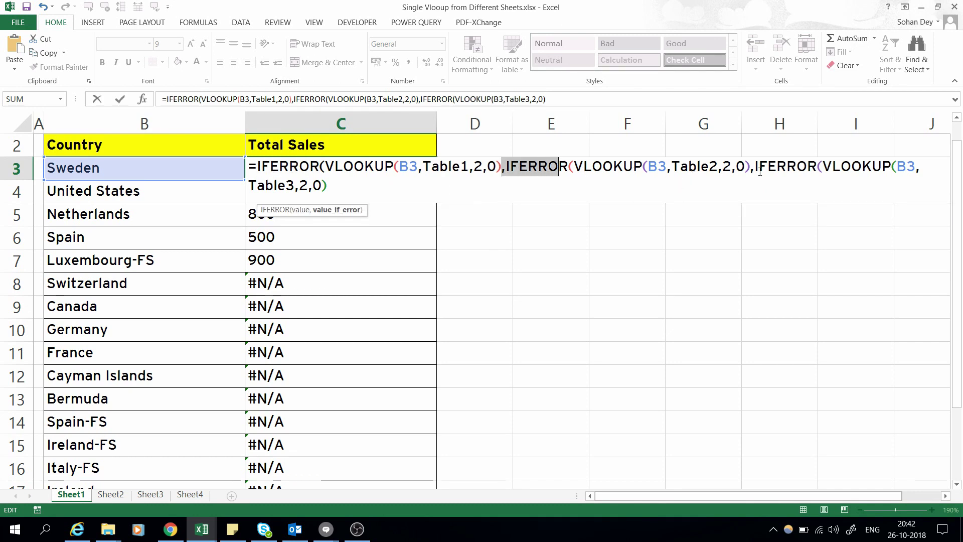
left_click_drag(753, 166, 817, 166)
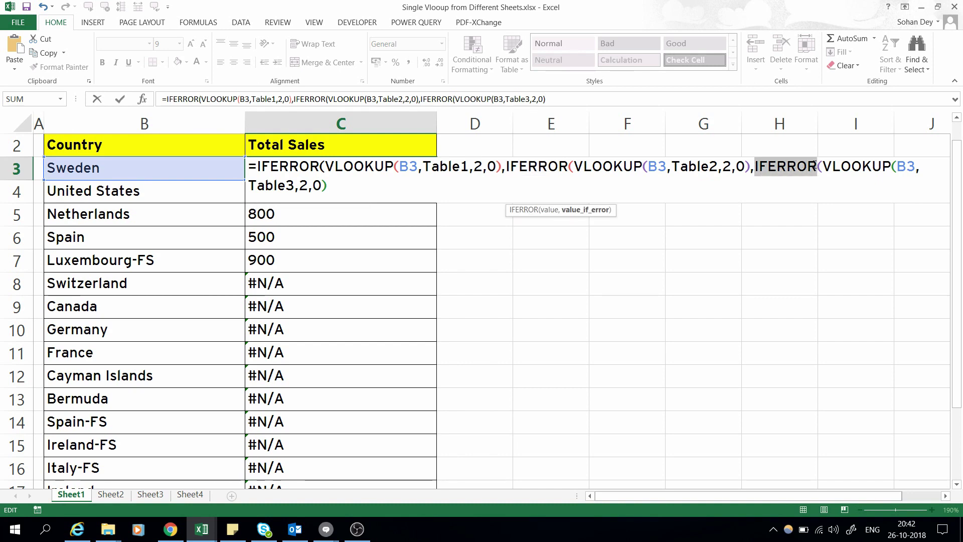
key("Delete")
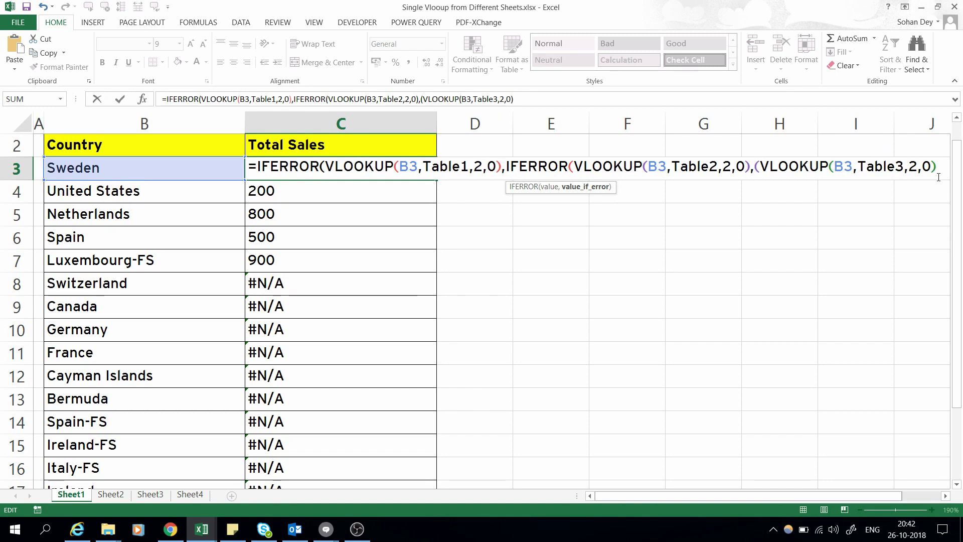
type("))")
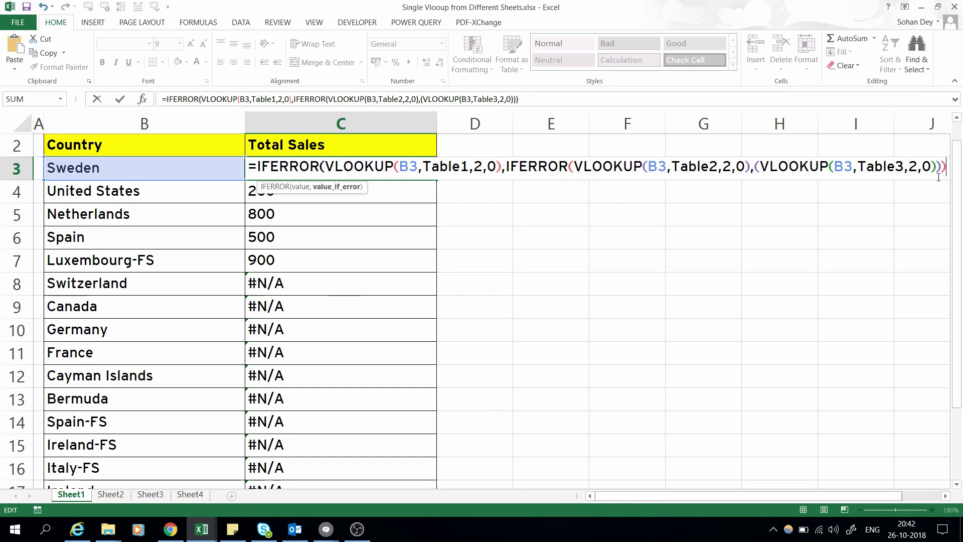
key("Return")
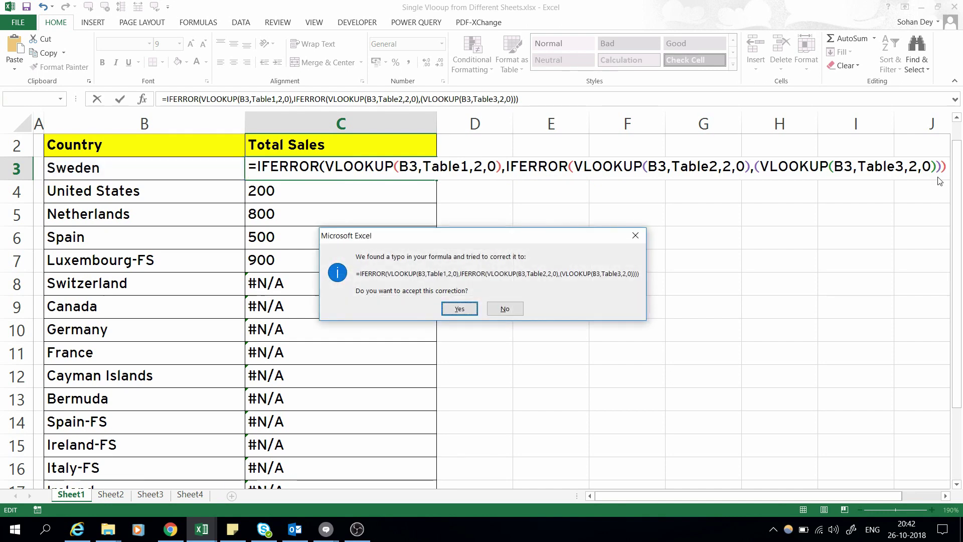
Accept Excel's formula correction and fill the three-table lookup down the Total Sales column.
key("Return")
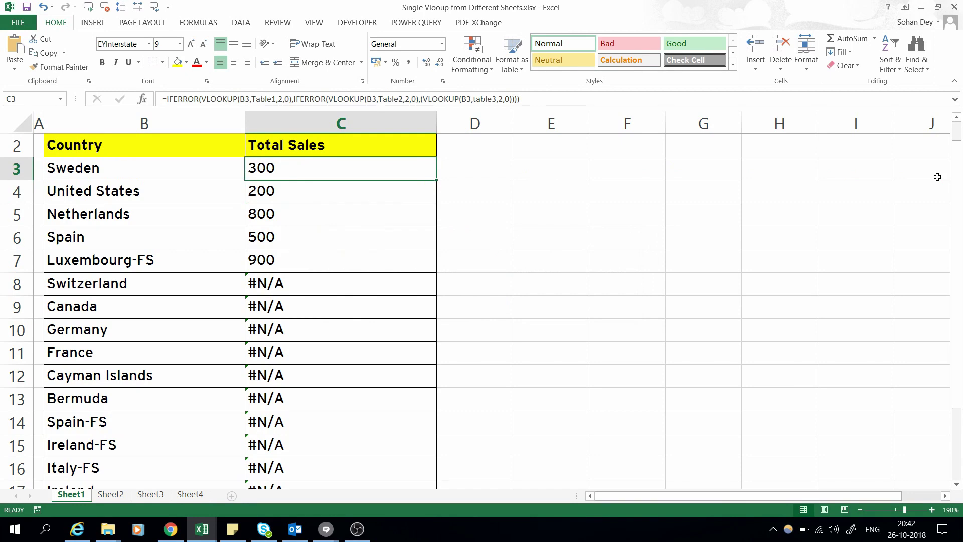
key("Left")
key("Right")
key("shift+Down")
key("shift+Down")
key("shift+Down")
scroll(937, 177, "up", 2)
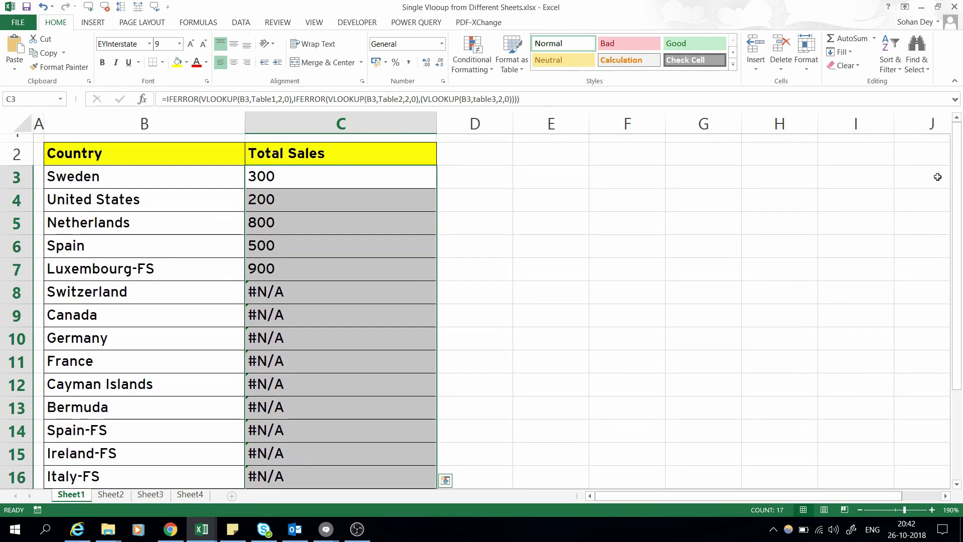
key("ctrl+d")
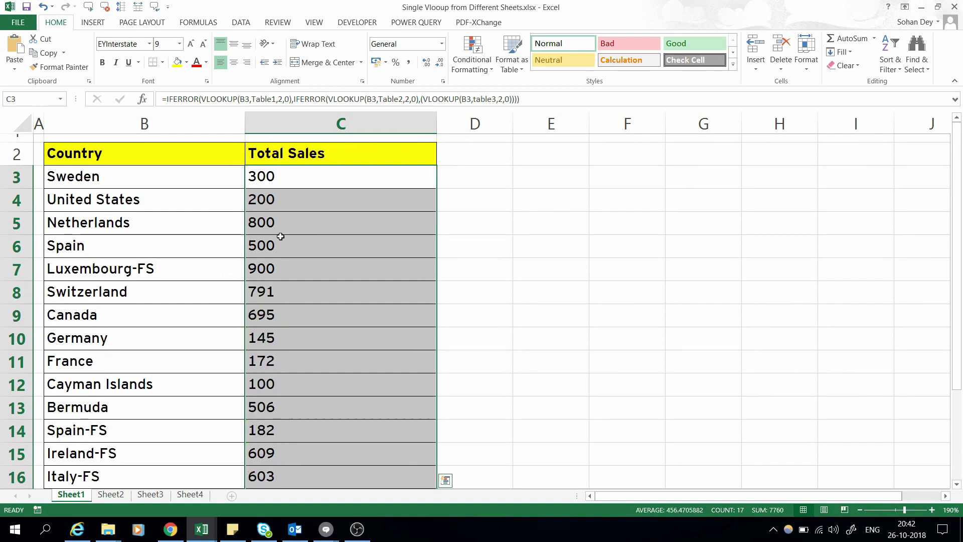
Scroll through the filled column to confirm every country now shows a value, e.g. 791 and 695.
scroll(280, 236, "down", 1)
scroll(280, 236, "down", 1)
scroll(281, 238, "up", 2)
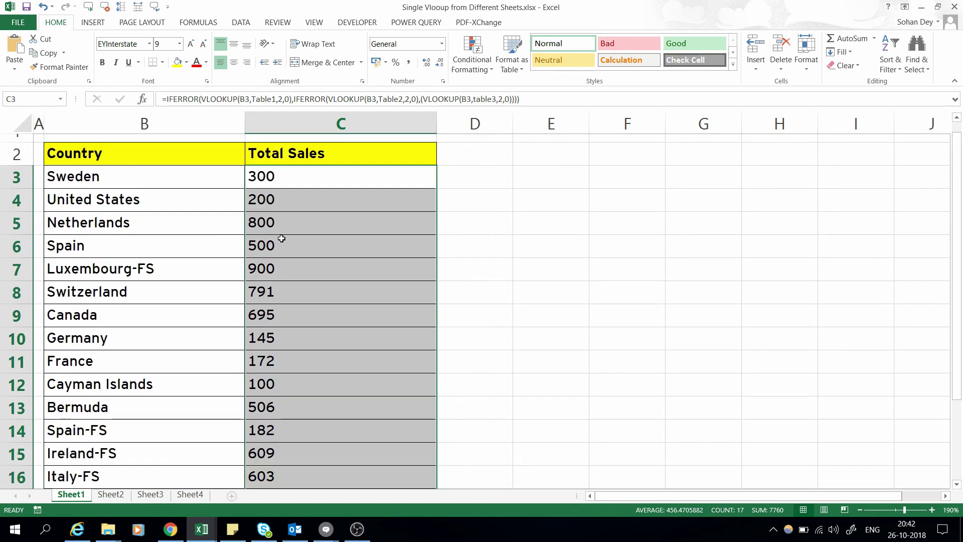
left_click(148, 179)
left_click(273, 183)
scroll(294, 277, "down", 4)
scroll(303, 282, "down", 3)
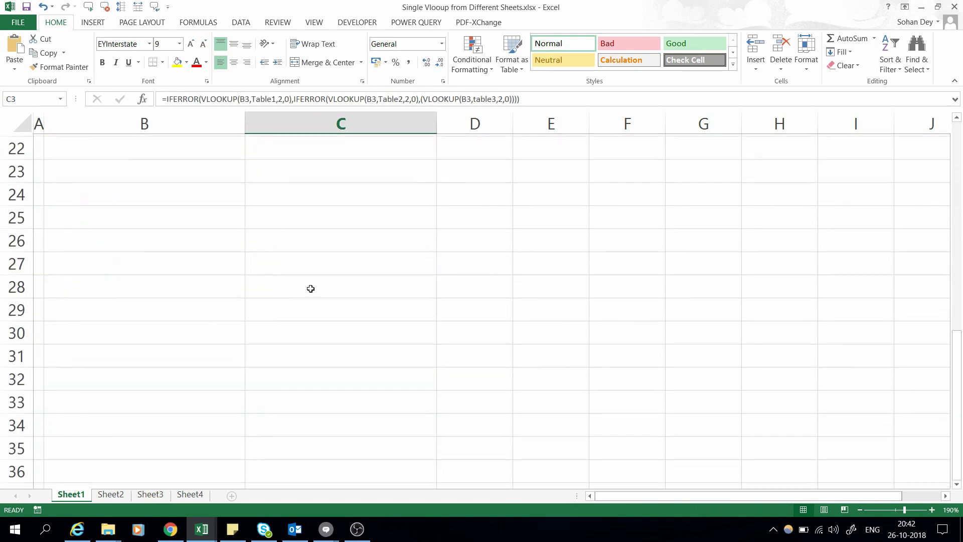
scroll(311, 287, "up", 7)
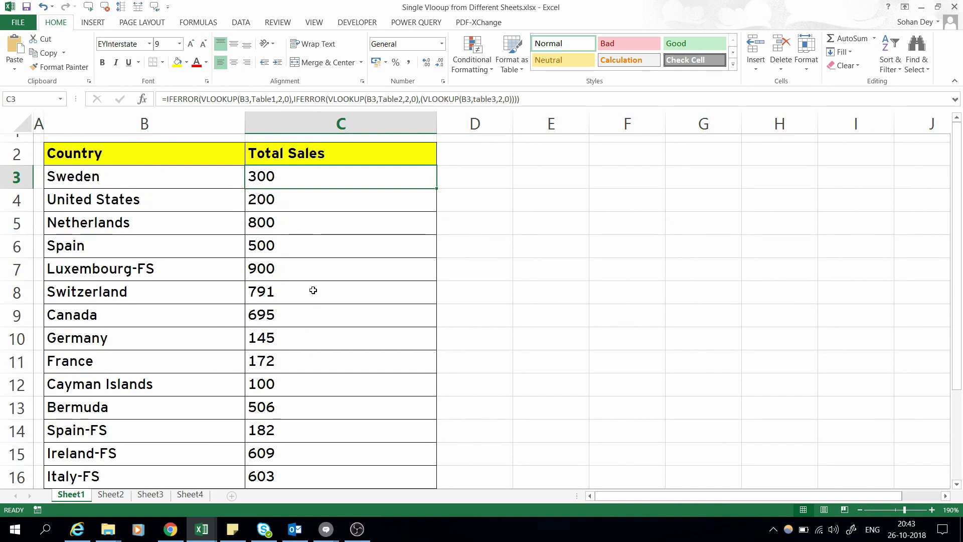
left_click(105, 342)
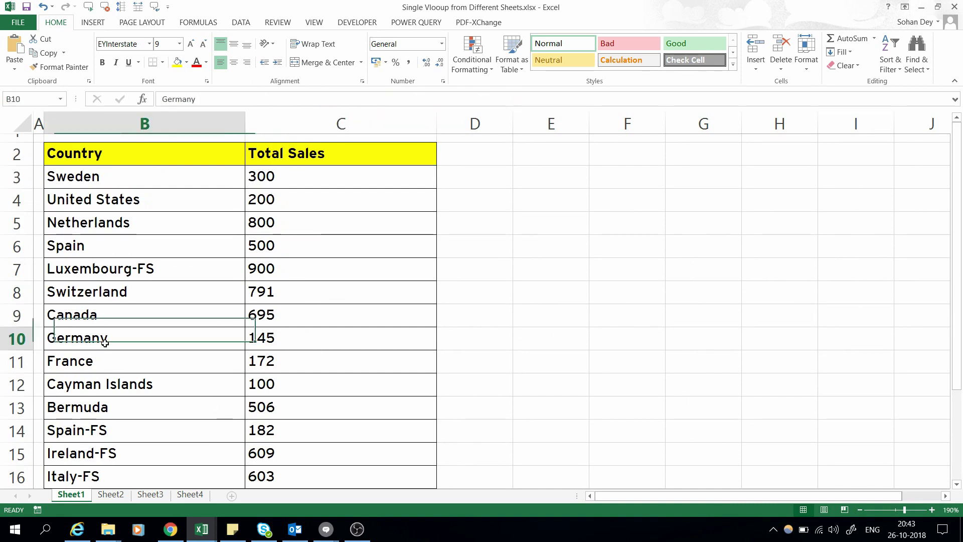
key("ctrl+c")
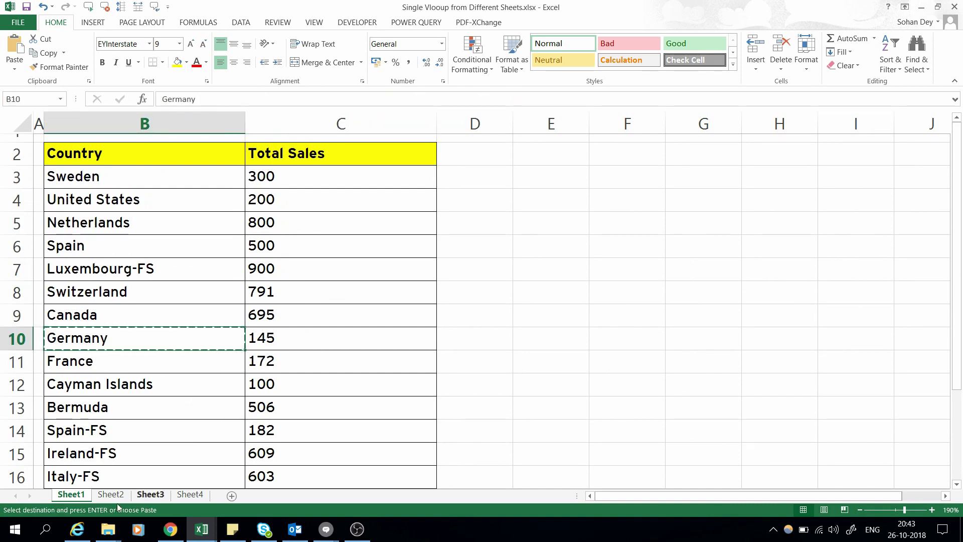
left_click(110, 496)
left_click(151, 341)
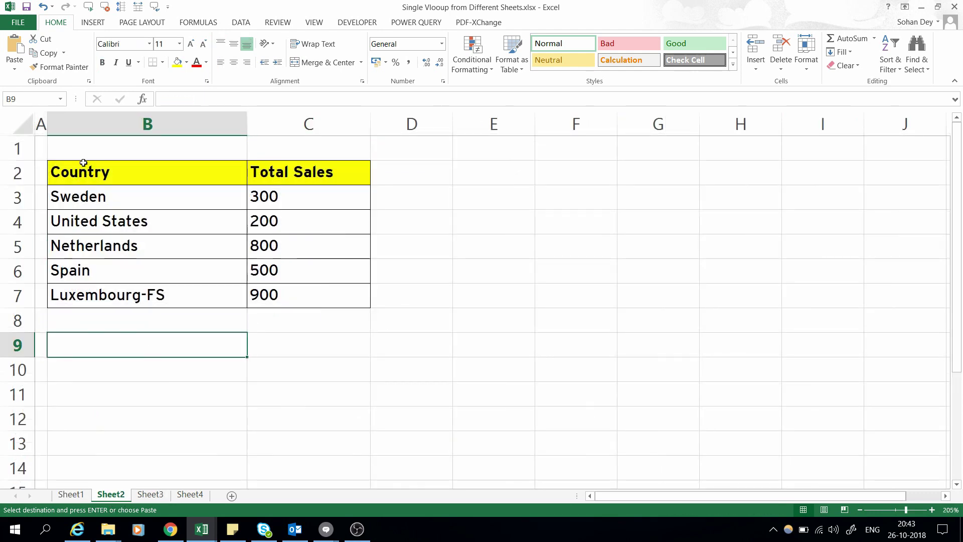
mouse_move(85, 168)
left_mouse_down()
mouse_move(288, 273)
mouse_move(286, 281)
left_mouse_up()
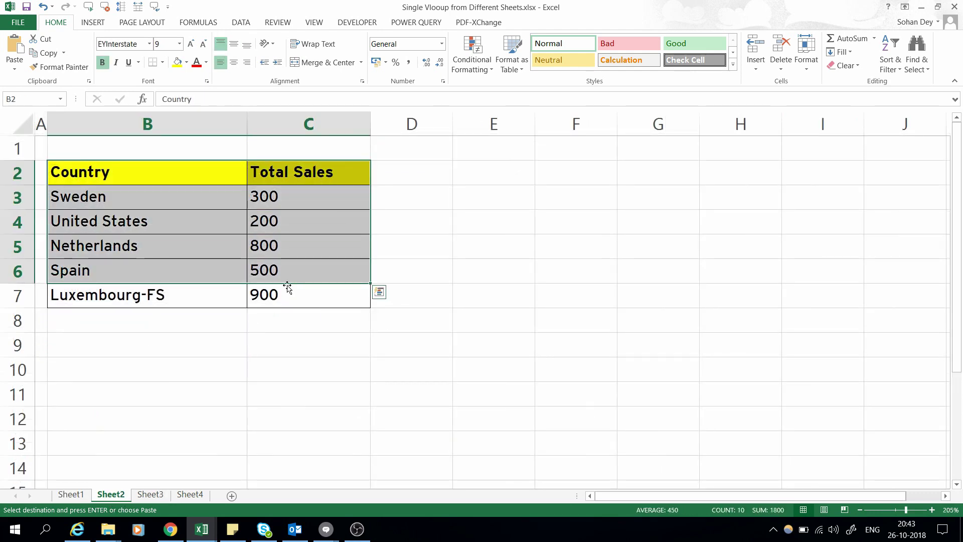
left_click(150, 494)
left_click(548, 285)
key("ctrl+f")
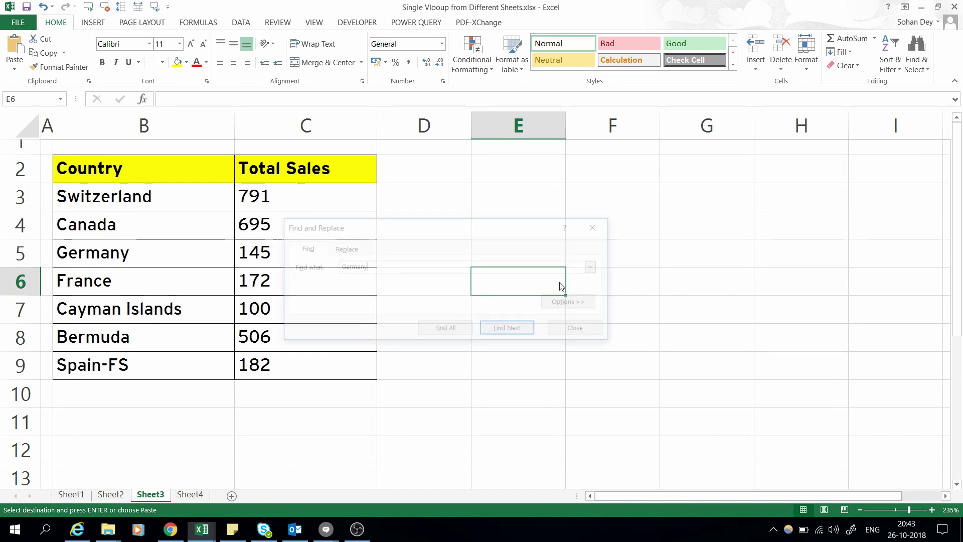
key("Return")
key("Escape")
key("Right")
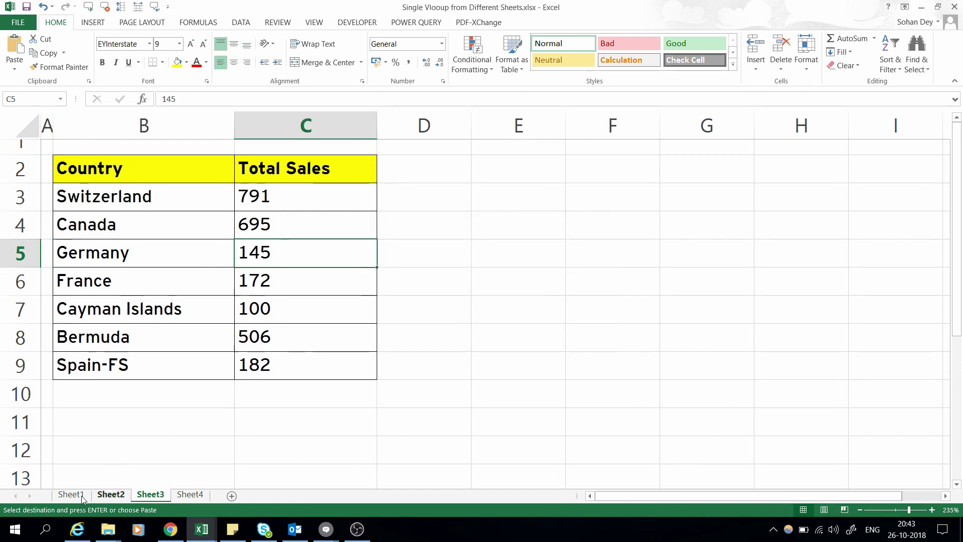
left_click(74, 496)
left_click(288, 343)
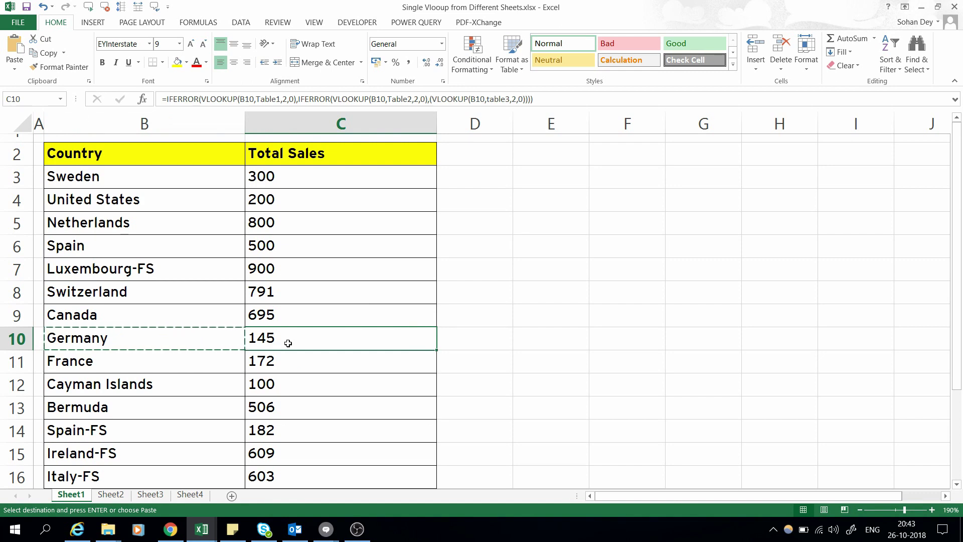
left_click(486, 365)
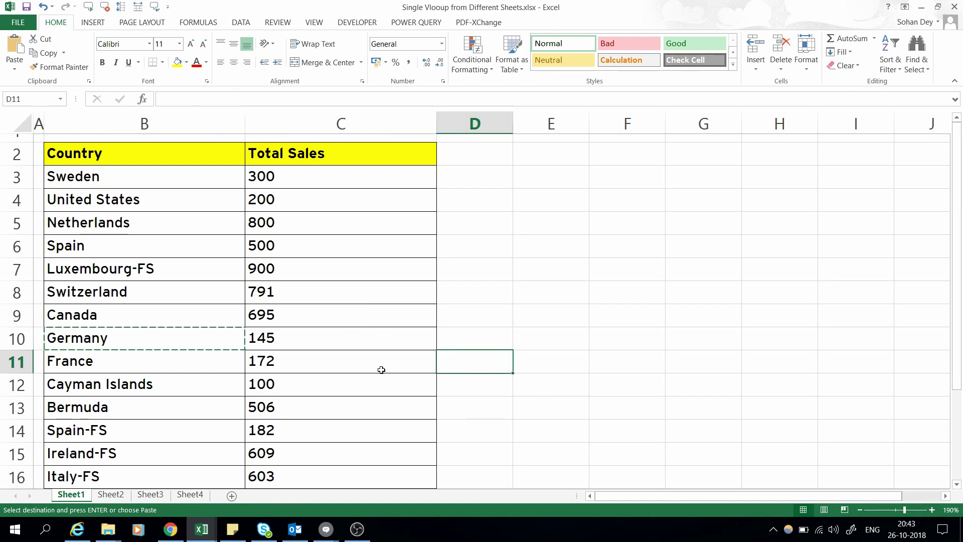
scroll(381, 369, "down", 2)
left_click(282, 422)
scroll(412, 443, "up", 2)
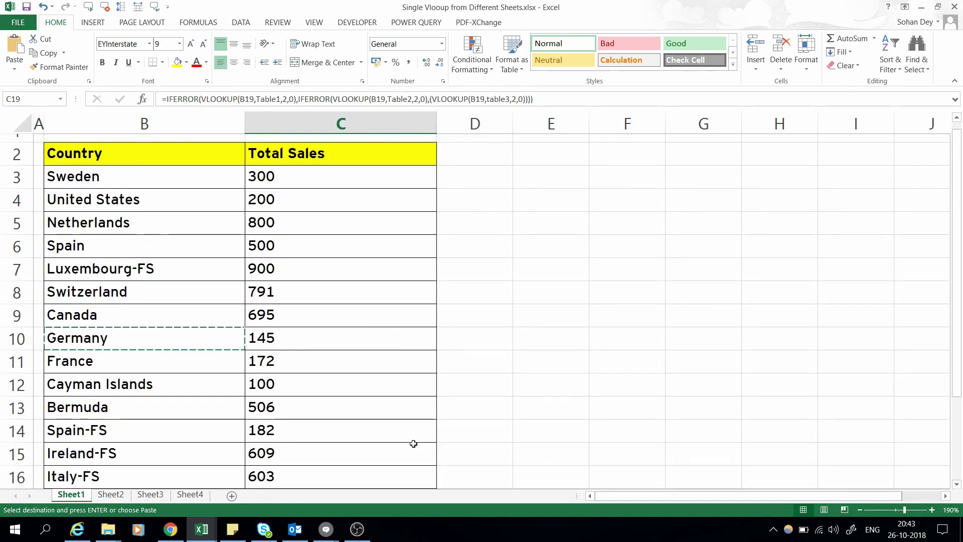
left_click(310, 184)
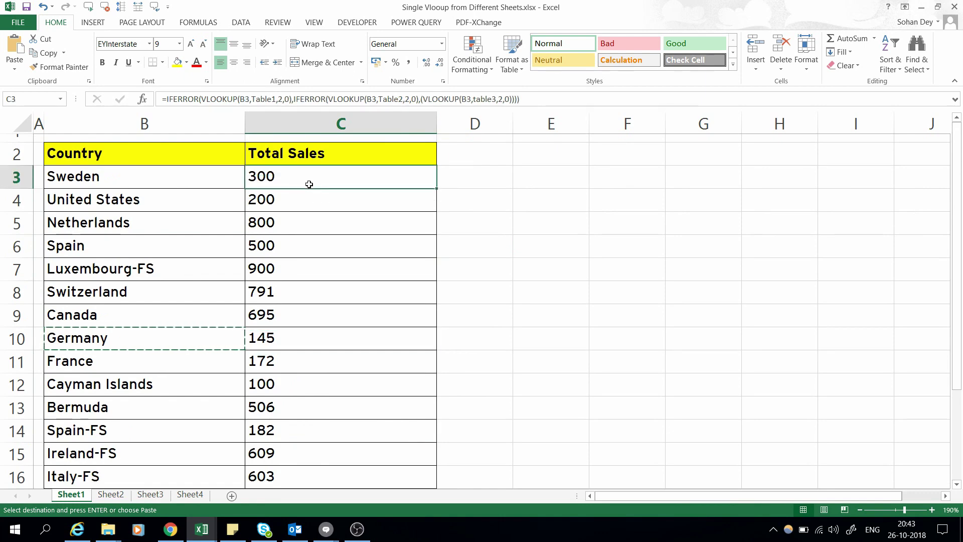
key("ctrl+shift+Down")
key("ctrl+Up")
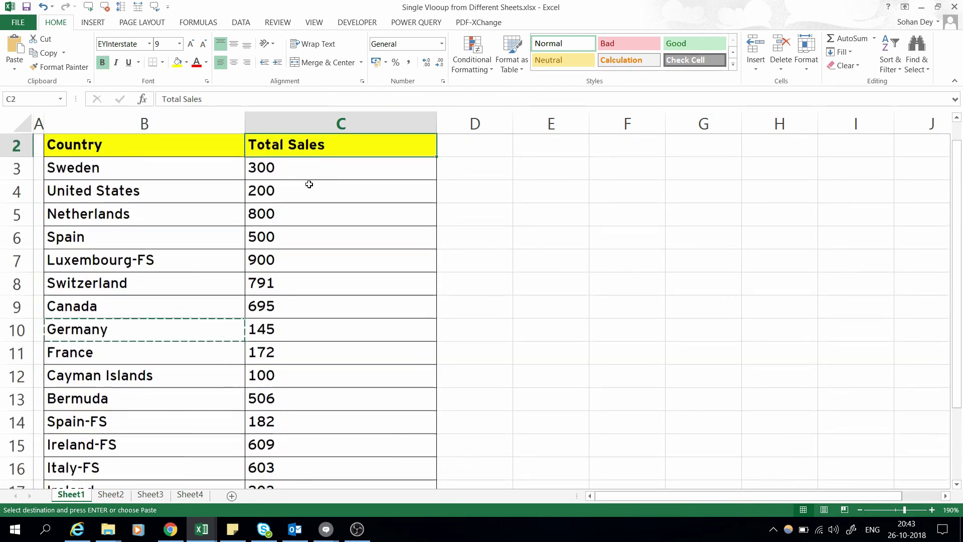
key("Up")
key("Left")
key("Left")
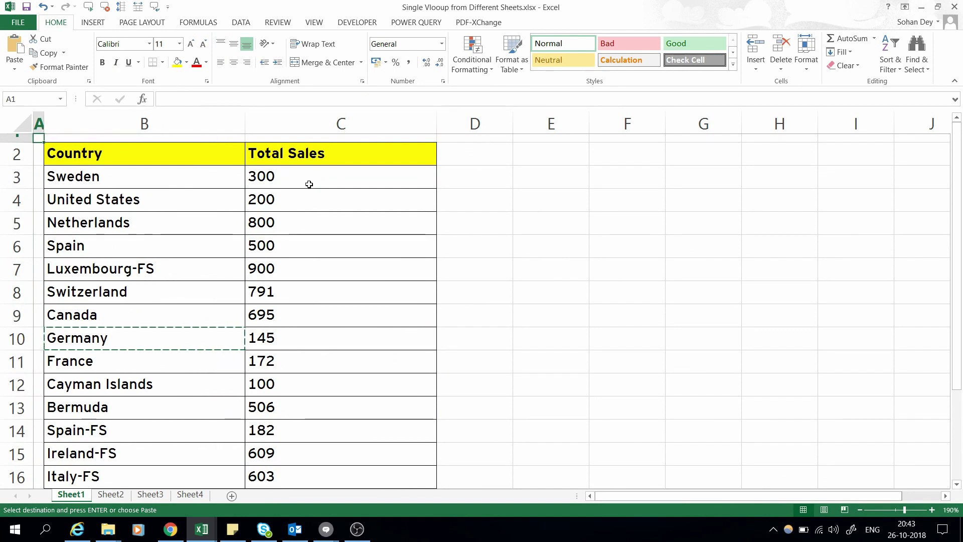